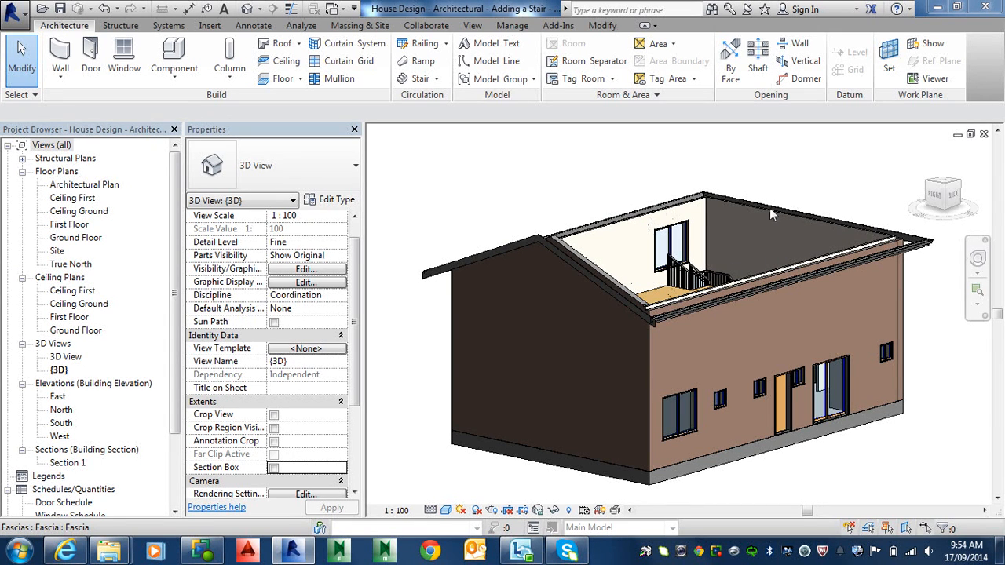
Check whether the Roofs category is switched on in the 3D view's Visibility/Graphic Overrides
{"action": "middle_click_drag", "start_coordinate": [712, 240], "coordinate": [720, 274], "text": "shift"}
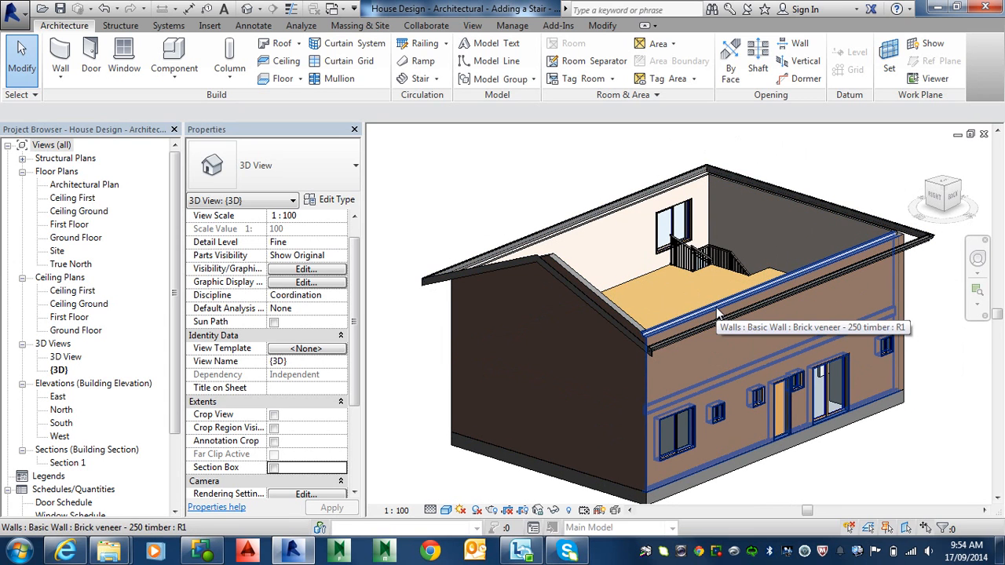
{"action": "key", "text": "v"}
{"action": "key", "text": "g"}
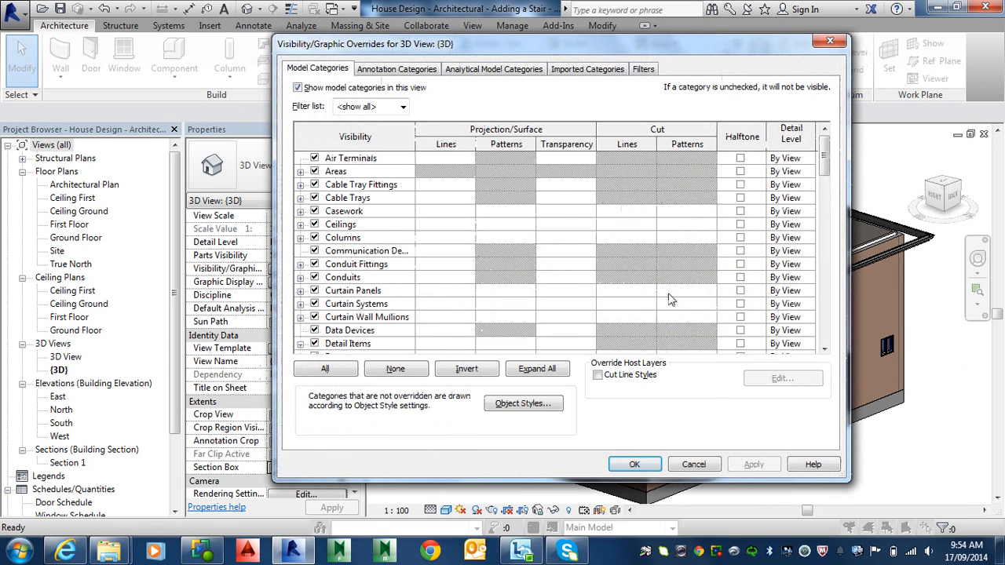
{"action": "key", "text": "r"}
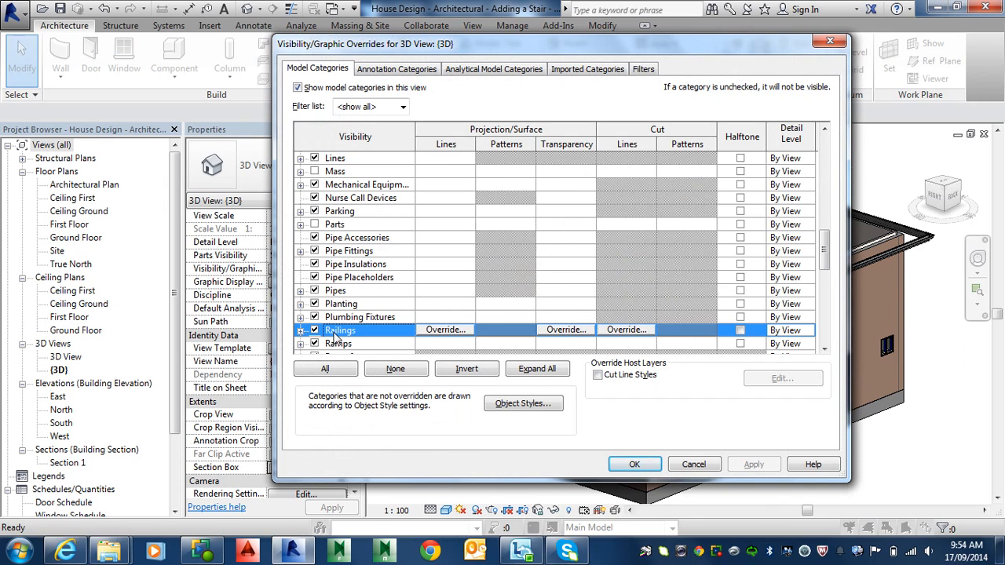
{"action": "scroll", "coordinate": [334, 336], "scroll_direction": "down", "scroll_amount": 2}
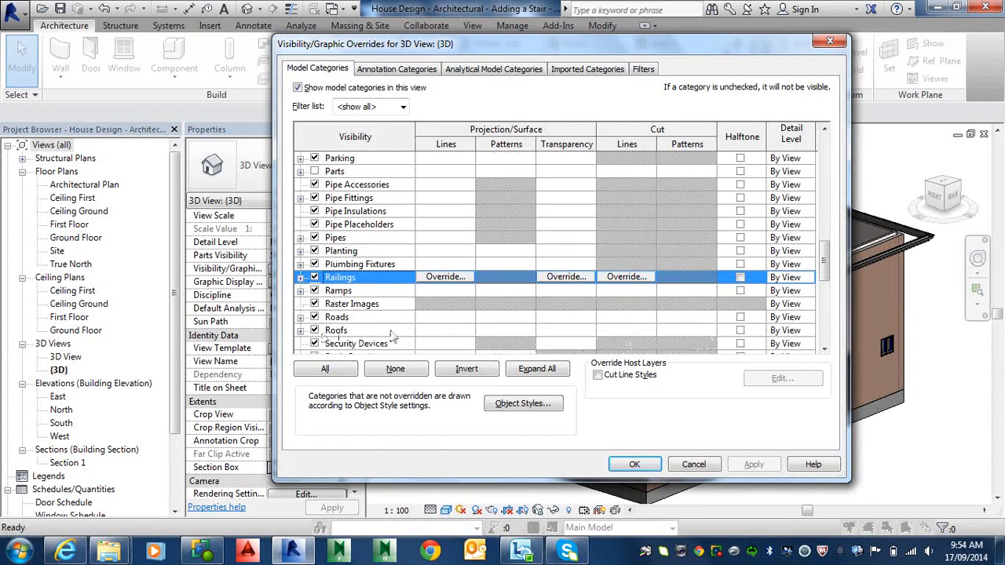
{"action": "key", "text": "Return"}
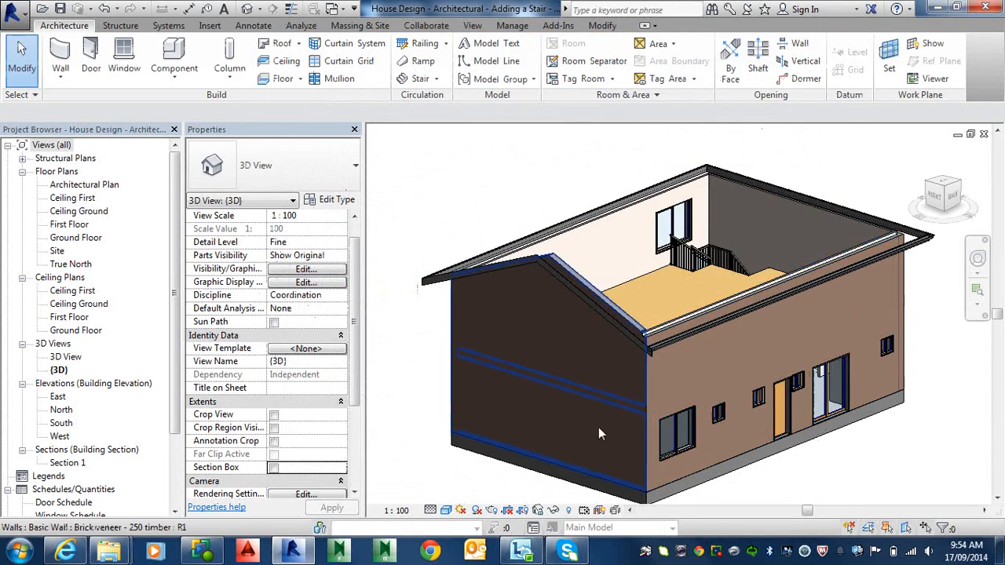
Reveal the hidden elements in the 3D view, unhide the roof element, and leave the reveal mode
{"action": "left_click", "coordinate": [569, 510]}
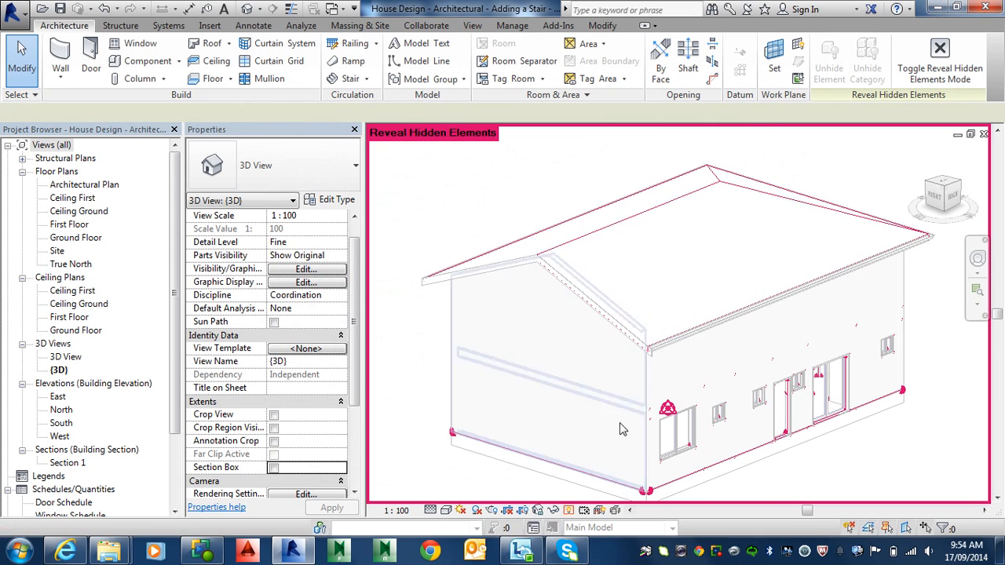
{"action": "left_click", "coordinate": [628, 234]}
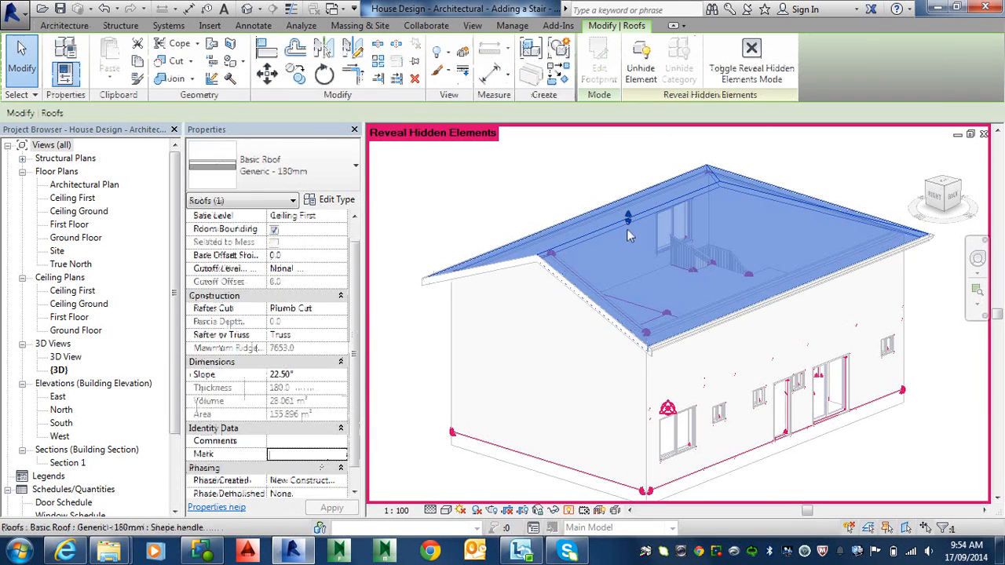
{"action": "right_click", "coordinate": [627, 234]}
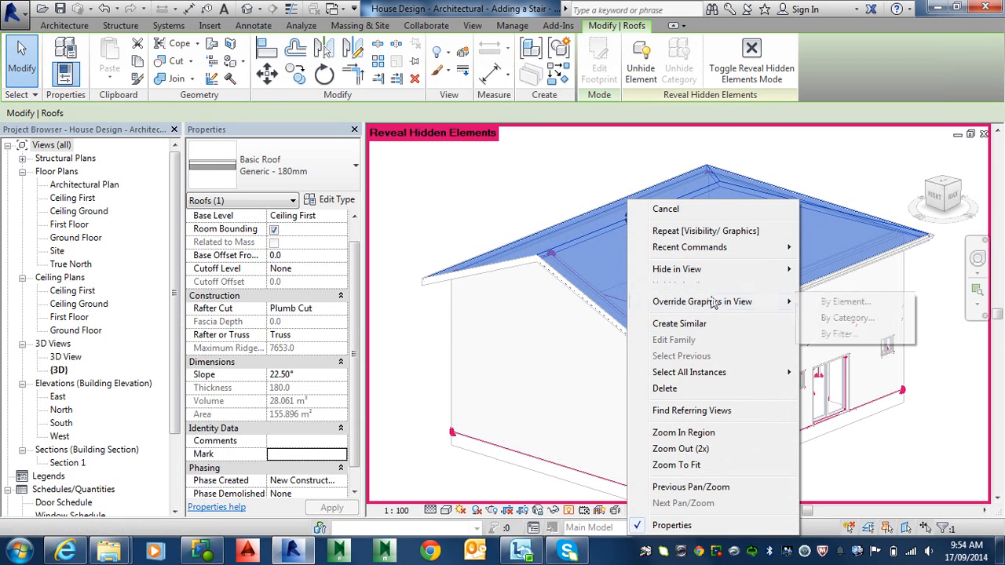
{"action": "mouse_move", "coordinate": [715, 292]}
{"action": "left_click", "coordinate": [777, 285]}
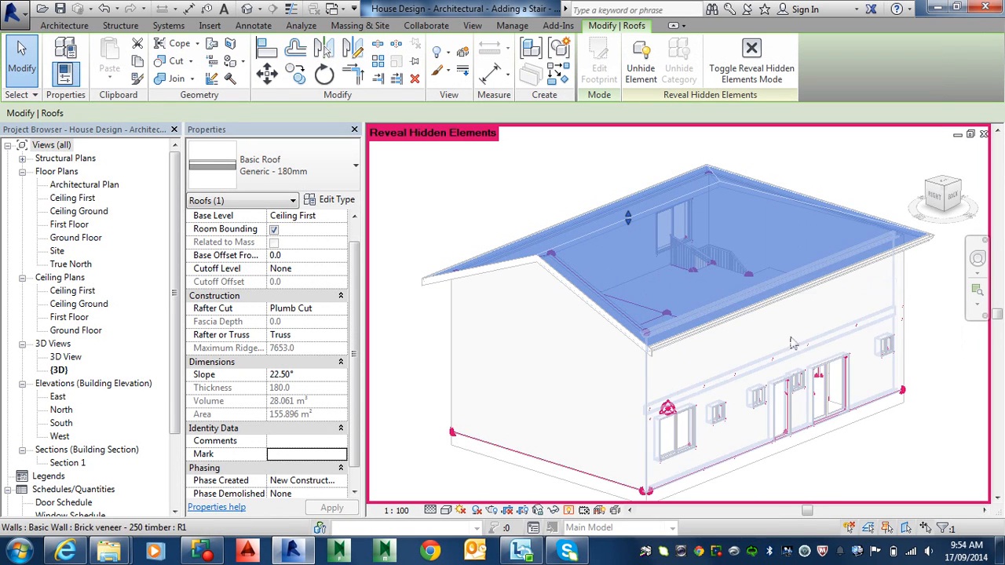
{"action": "left_click", "coordinate": [570, 512]}
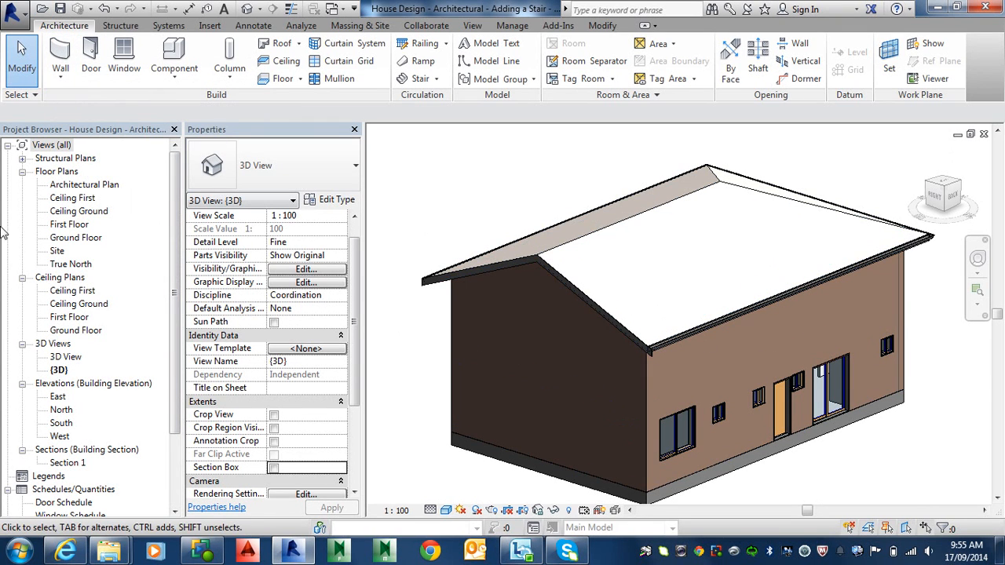
Close the current house project and open House Design - Architectural 15.rvt from the Revit Projects folder in the MEM50212 resources
{"action": "left_click", "coordinate": [986, 138]}
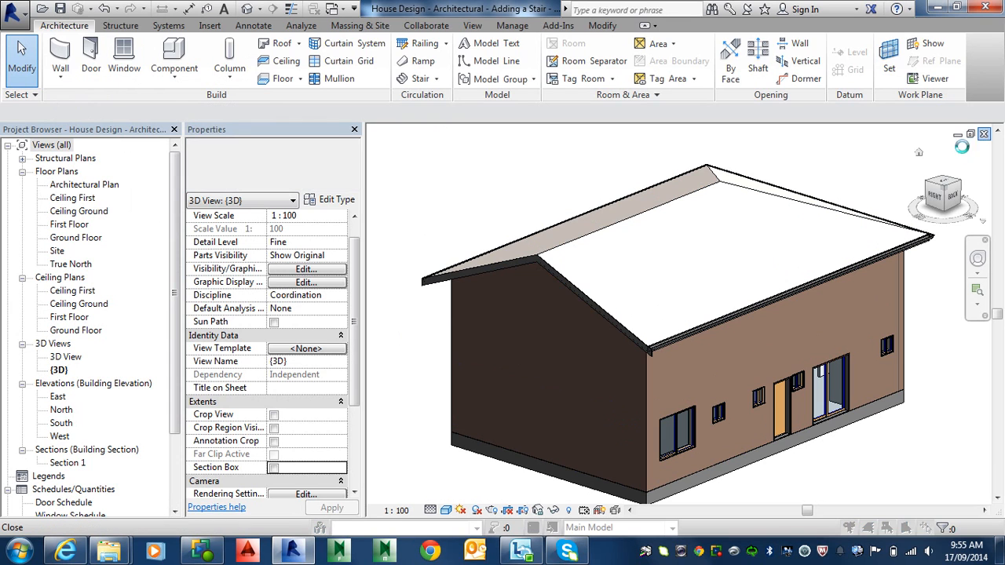
{"action": "left_click", "coordinate": [554, 348]}
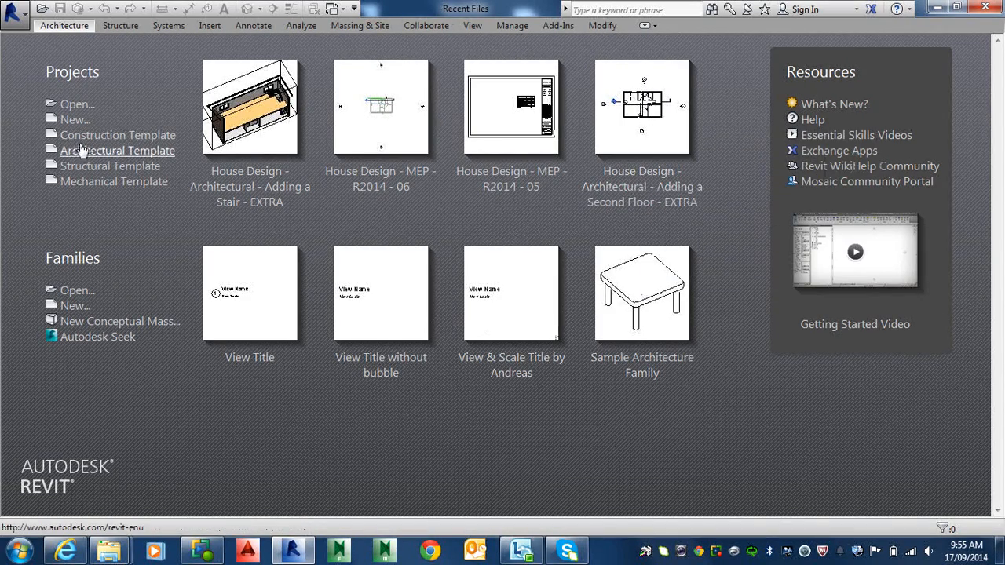
{"action": "left_click", "coordinate": [77, 103]}
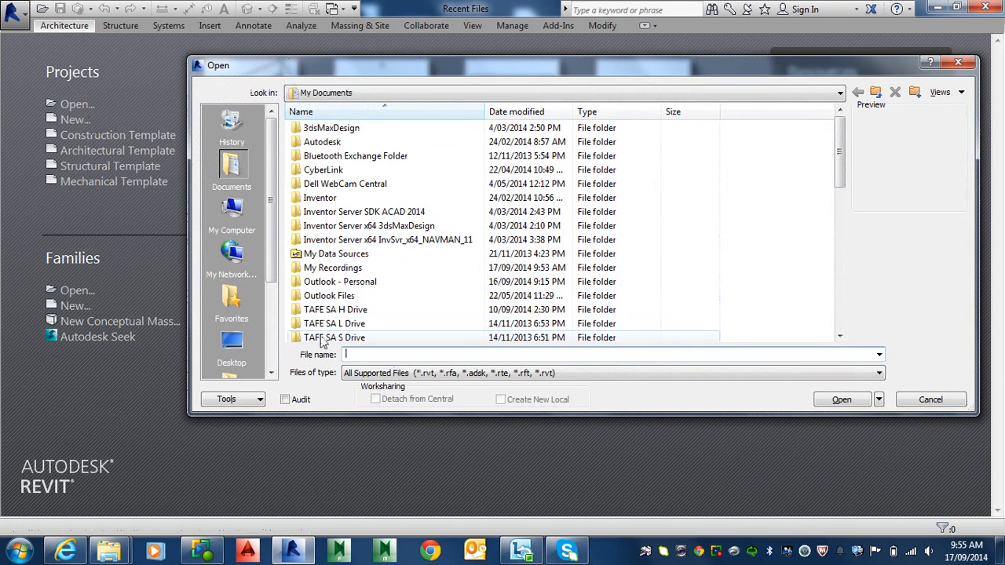
{"action": "double_click", "coordinate": [323, 338]}
{"action": "double_click", "coordinate": [311, 129]}
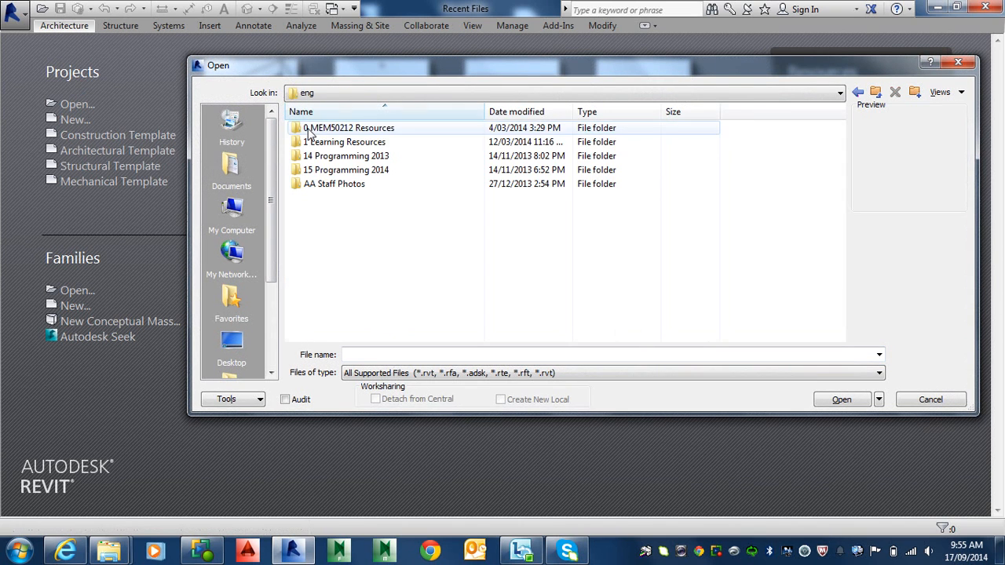
{"action": "double_click", "coordinate": [315, 129]}
{"action": "double_click", "coordinate": [329, 128]}
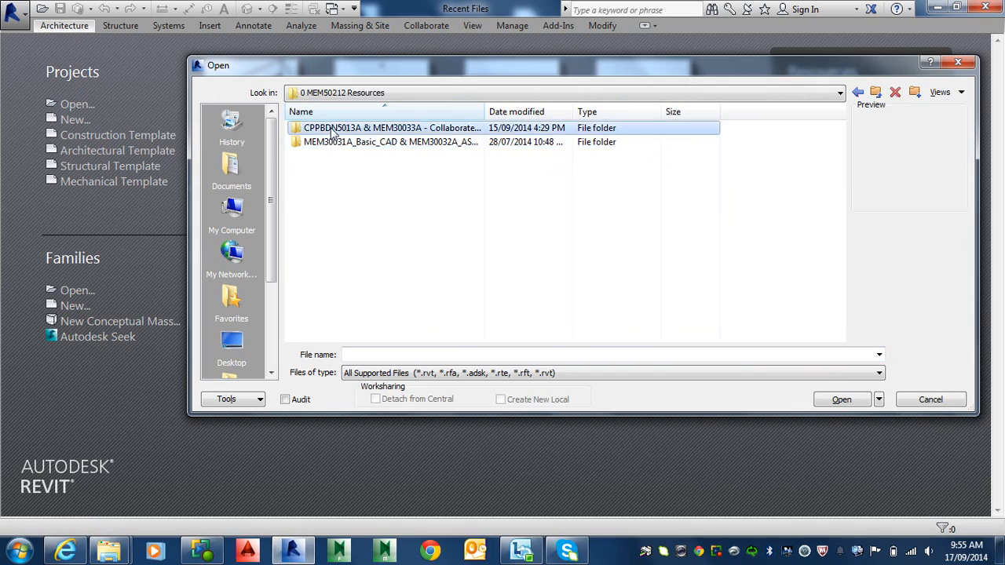
{"action": "double_click", "coordinate": [331, 214]}
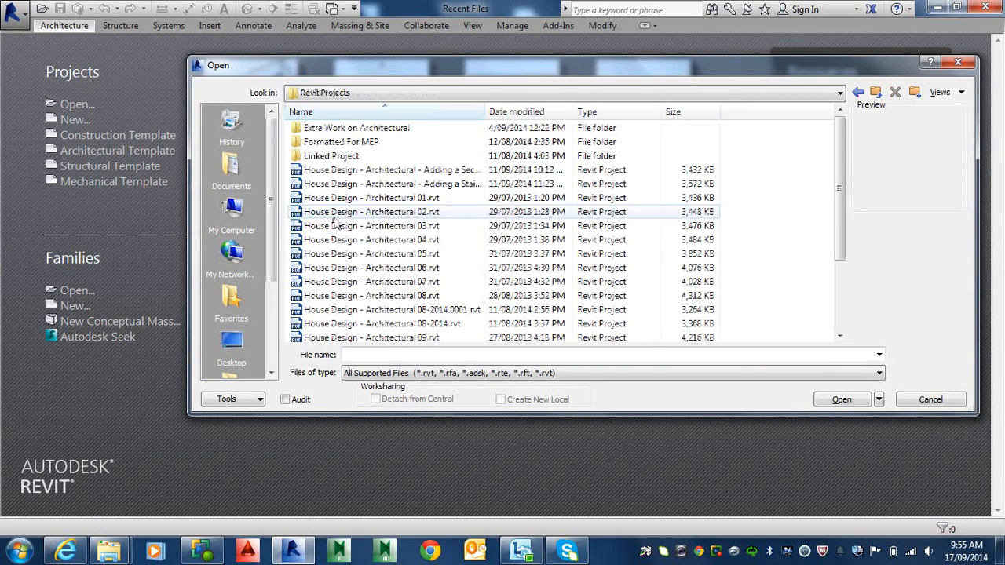
{"action": "left_click", "coordinate": [346, 254]}
{"action": "scroll", "coordinate": [338, 313], "scroll_direction": "down", "scroll_amount": 3}
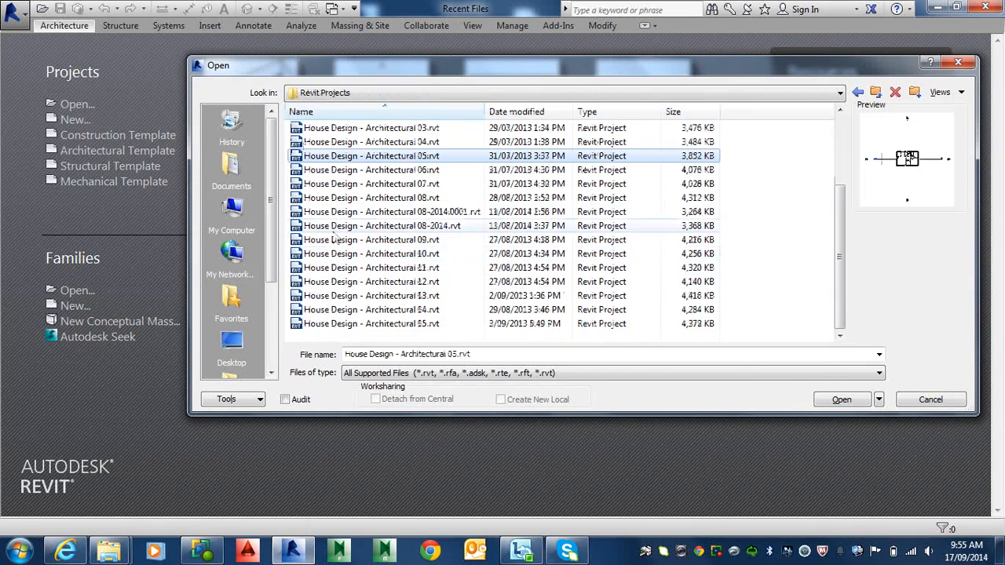
{"action": "double_click", "coordinate": [339, 324]}
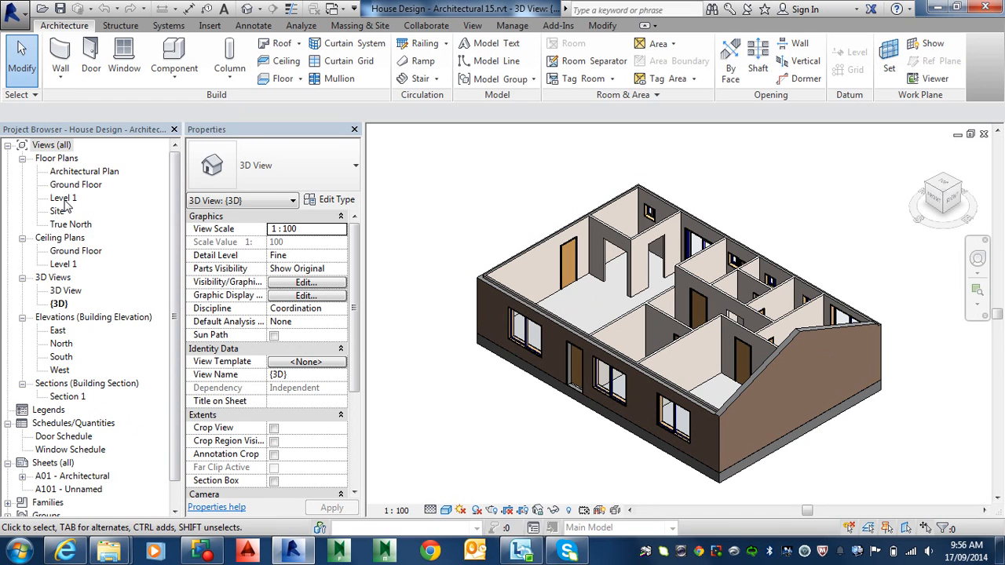
In the South elevation, draw a new level at elevation 3100, just above Level 1, ending in line with the existing level heads
{"action": "double_click", "coordinate": [61, 356]}
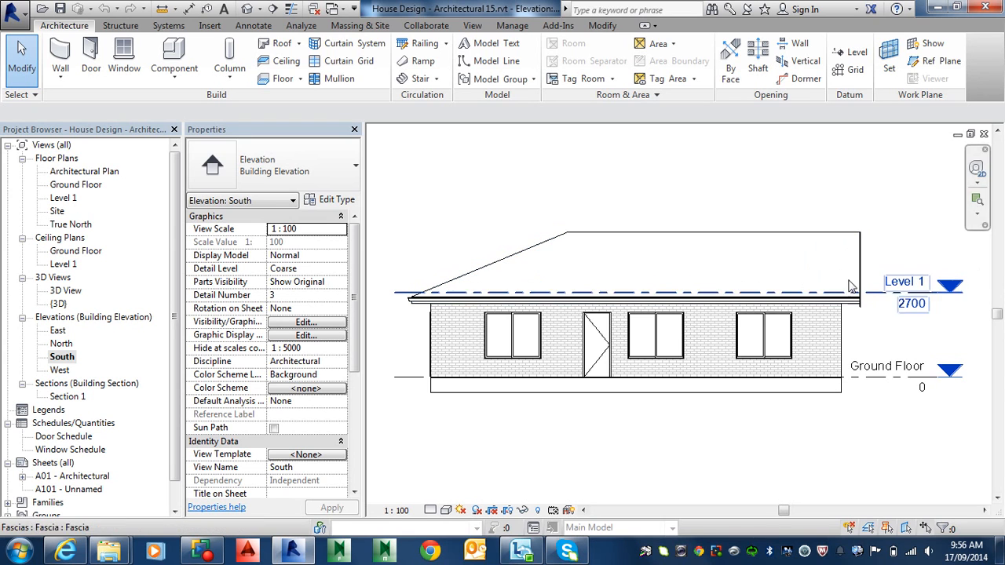
{"action": "left_click", "coordinate": [474, 26]}
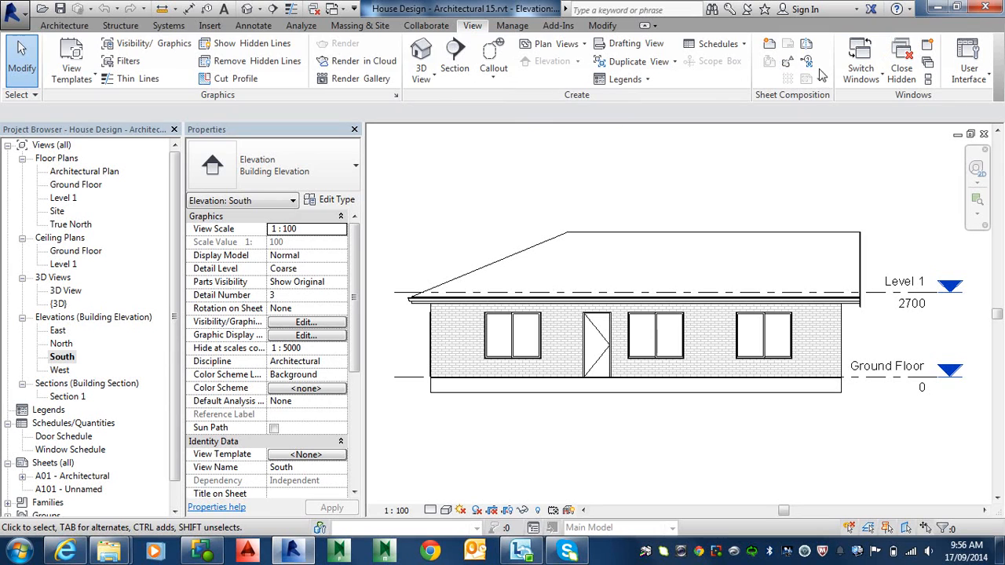
{"action": "left_click", "coordinate": [64, 25]}
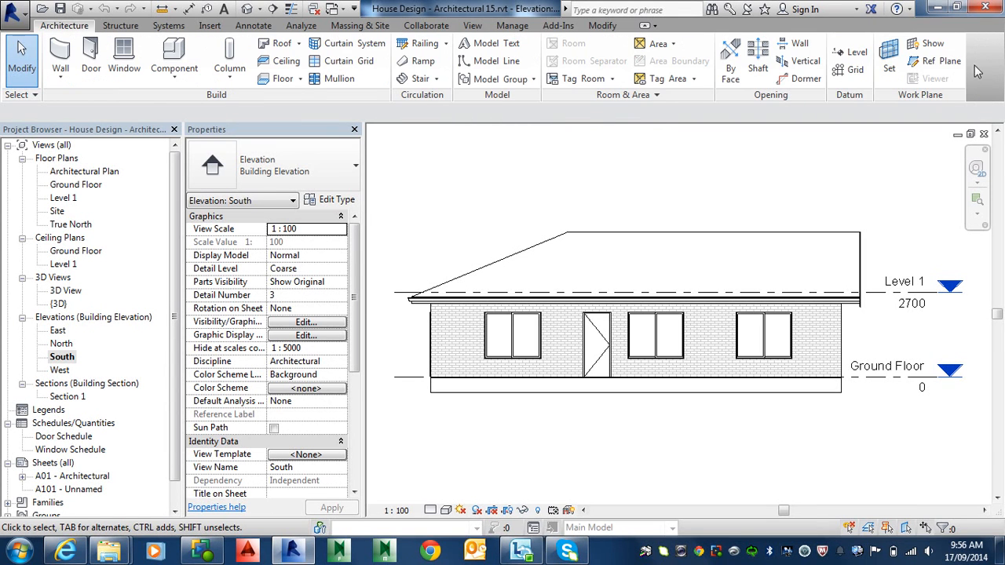
{"action": "left_click", "coordinate": [854, 51]}
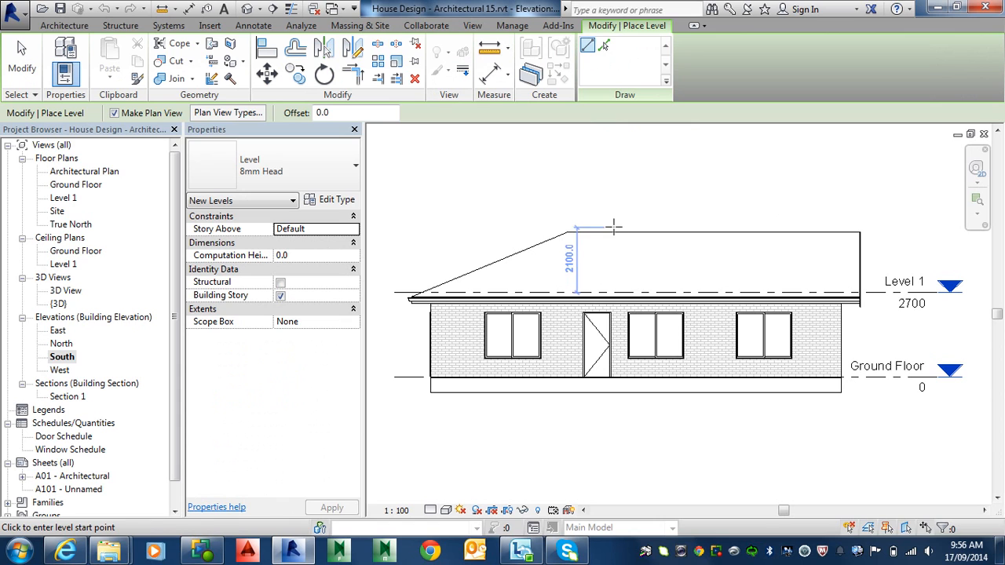
{"action": "left_click", "coordinate": [603, 279]}
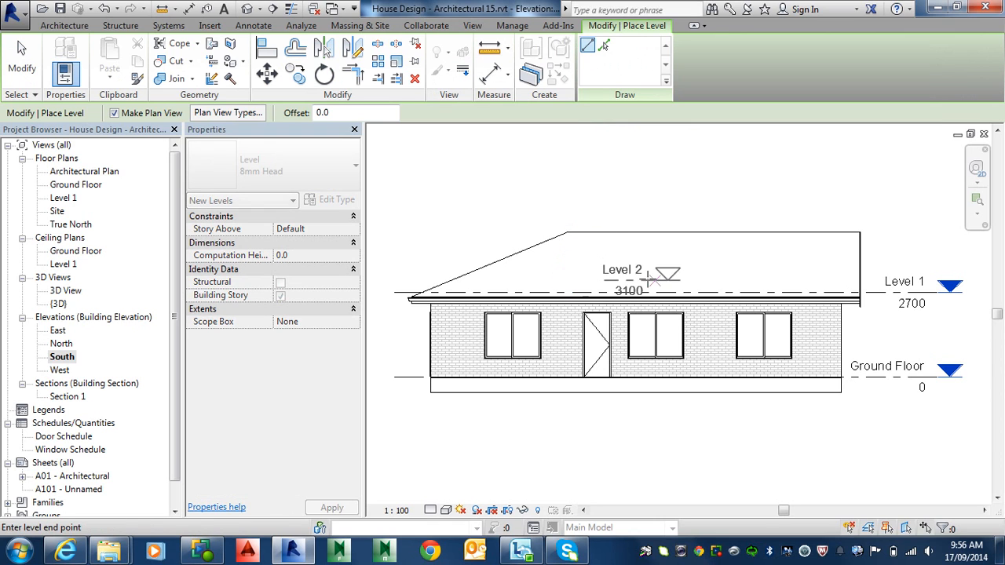
{"action": "left_click", "coordinate": [937, 280]}
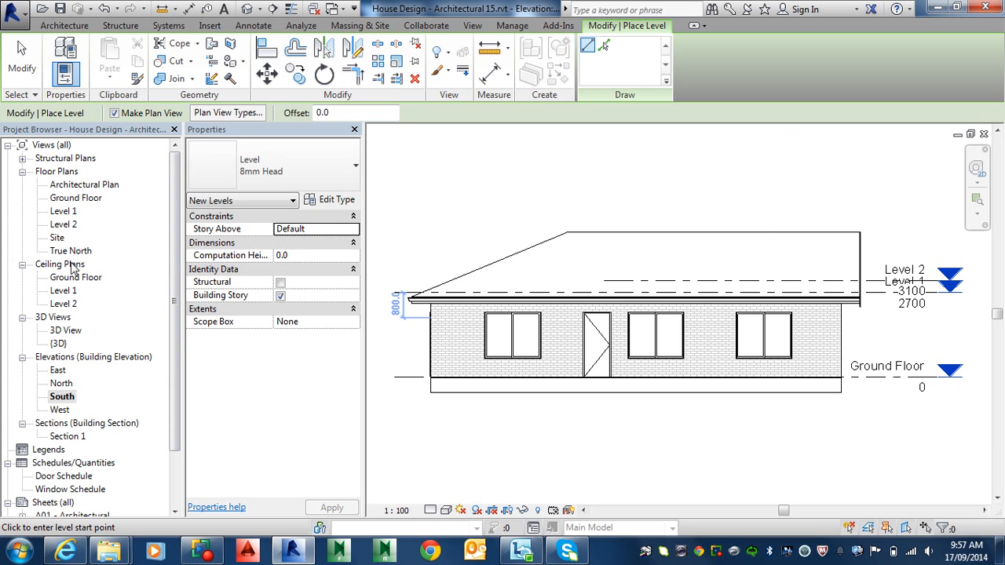
Open the Level 2 floor plan and hide the Roofs category in that view
{"action": "double_click", "coordinate": [70, 225]}
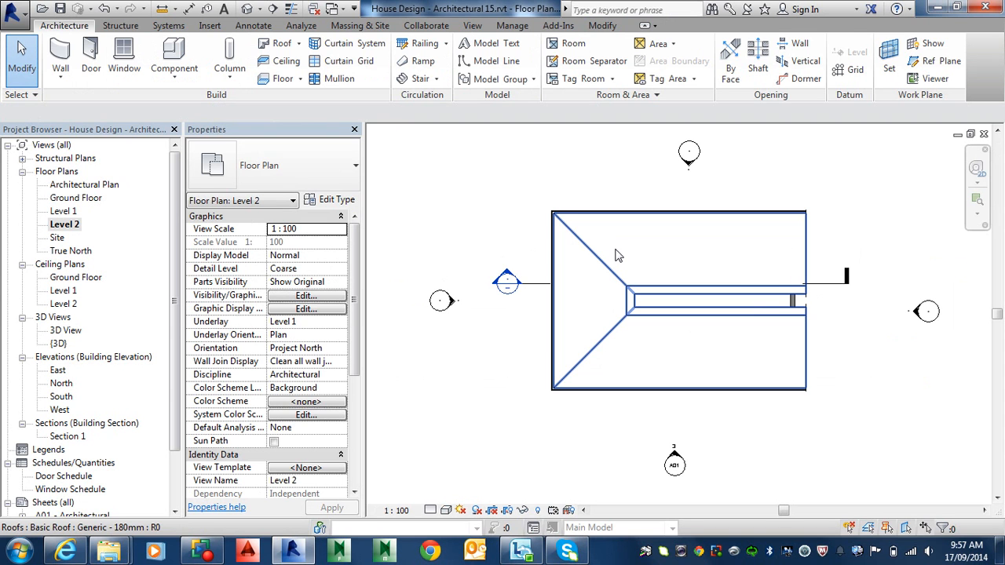
{"action": "key", "text": "v"}
{"action": "key", "text": "g"}
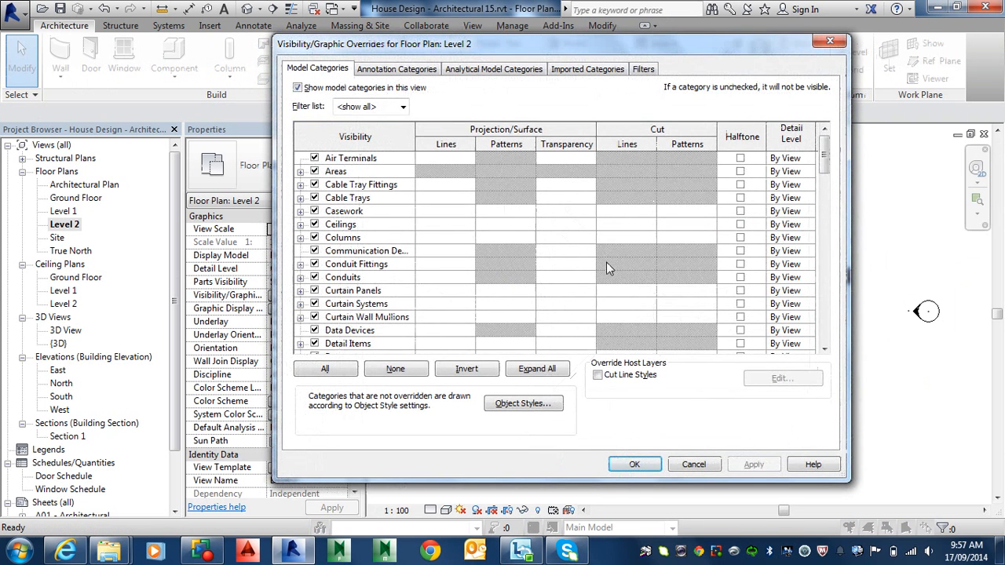
{"action": "key", "text": "r"}
{"action": "key", "text": "o"}
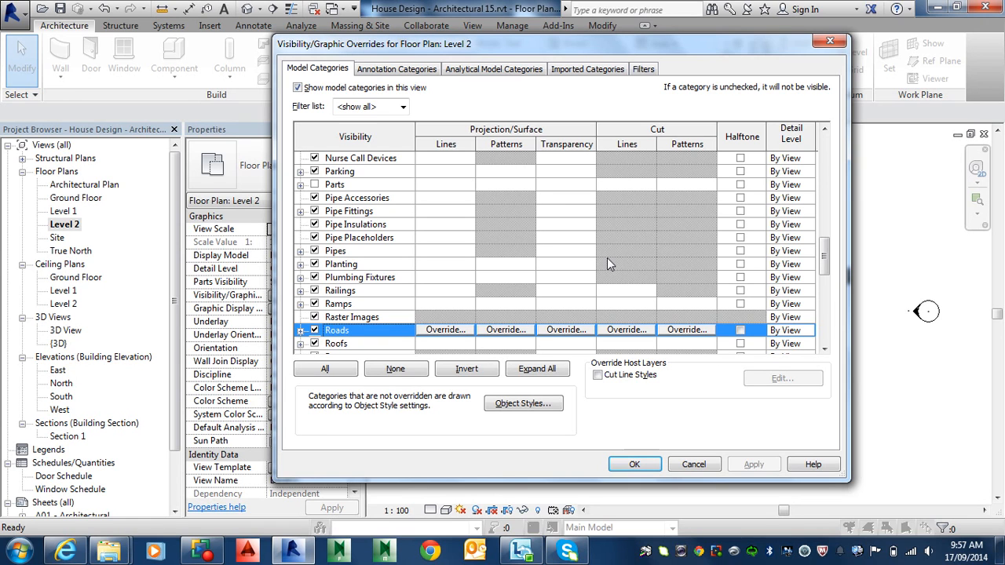
{"action": "left_click", "coordinate": [314, 344]}
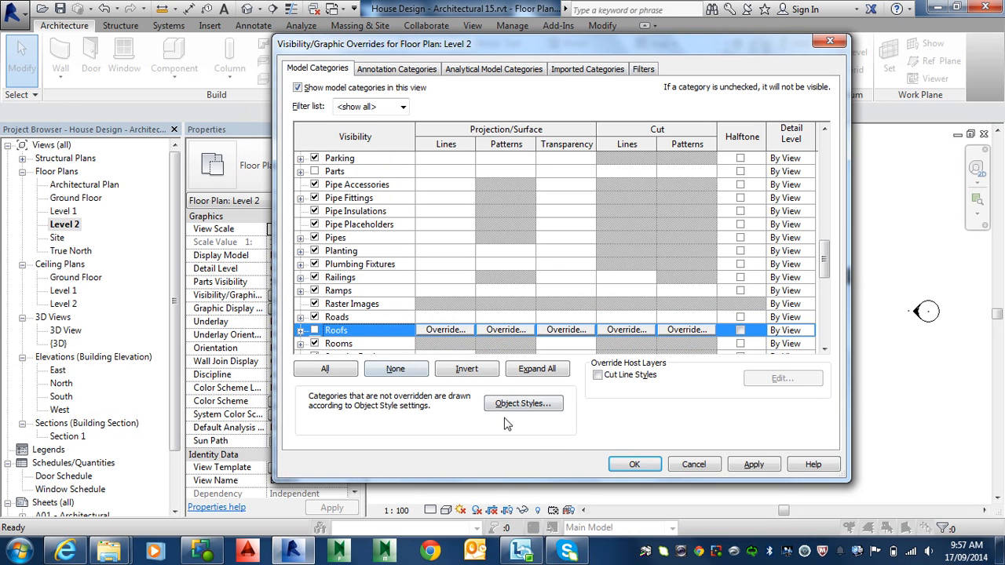
{"action": "left_click", "coordinate": [634, 464]}
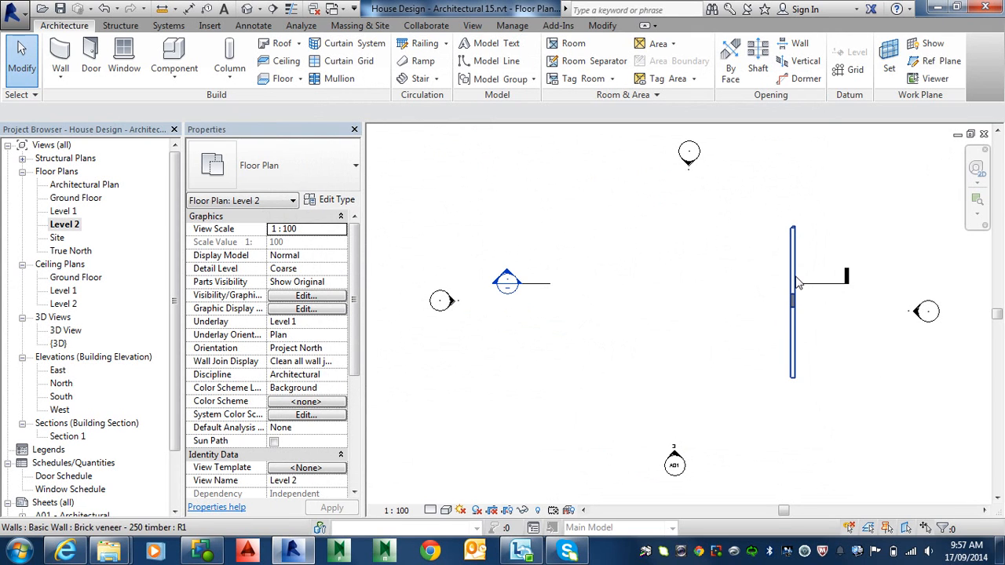
Set the underlay of the Level 2 floor plan to Ground Floor
{"action": "left_click", "coordinate": [328, 323]}
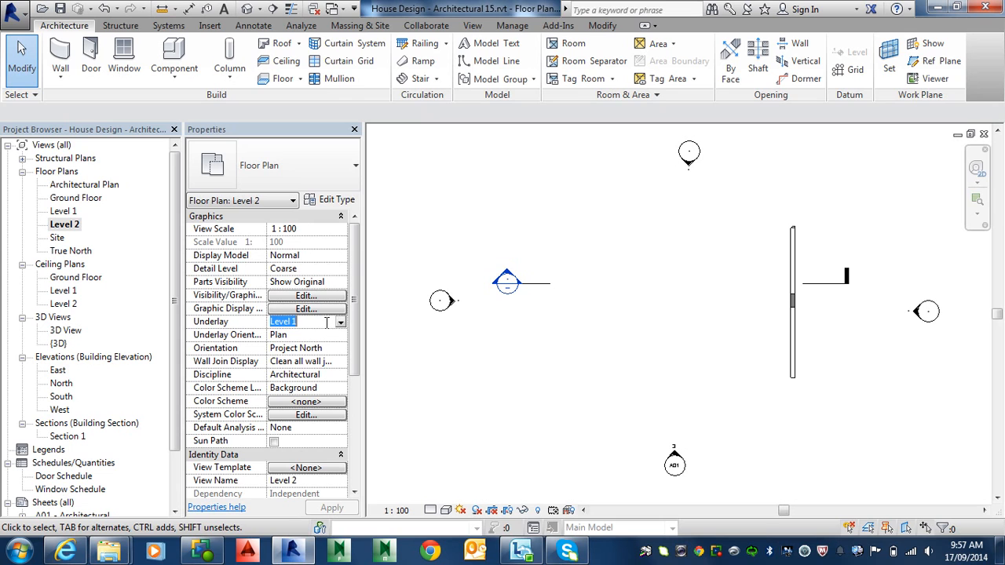
{"action": "left_click", "coordinate": [341, 323]}
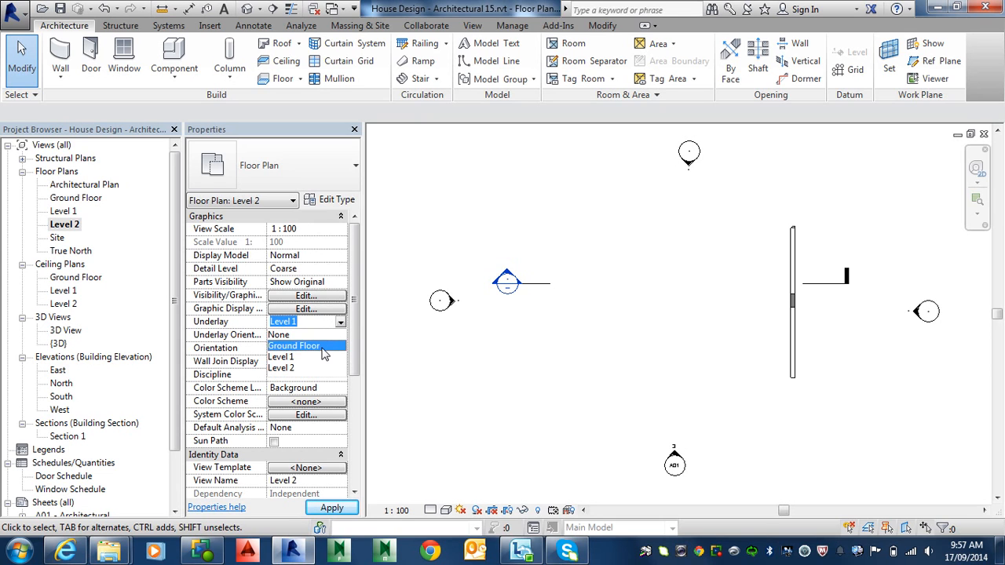
{"action": "left_click", "coordinate": [322, 346]}
{"action": "left_click", "coordinate": [331, 508]}
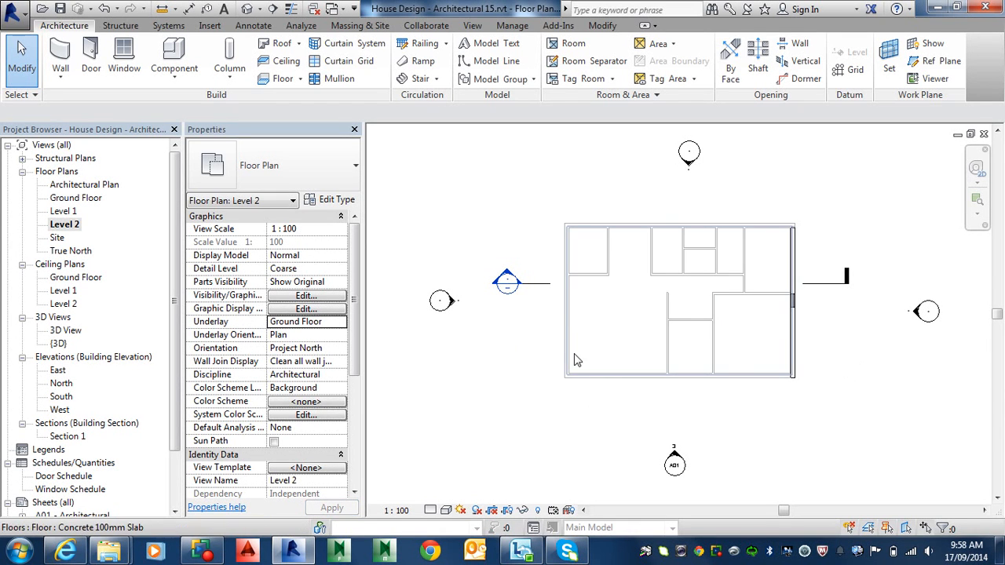
Select the south, west and north exterior walls in the Level 2 floor plan and copy them to the clipboard
{"action": "middle_click_drag", "start_coordinate": [694, 251], "coordinate": [684, 307]}
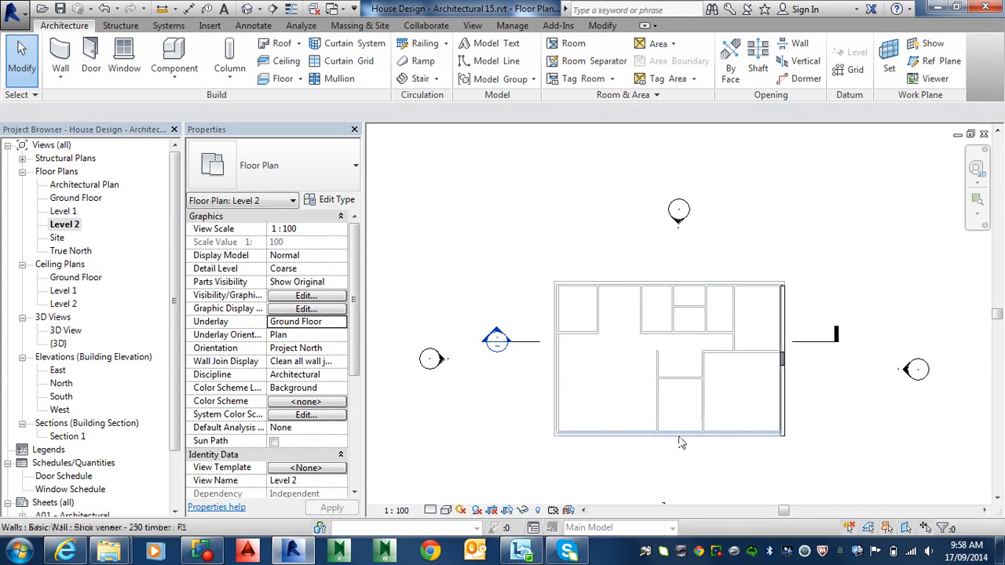
{"action": "left_click", "coordinate": [569, 439]}
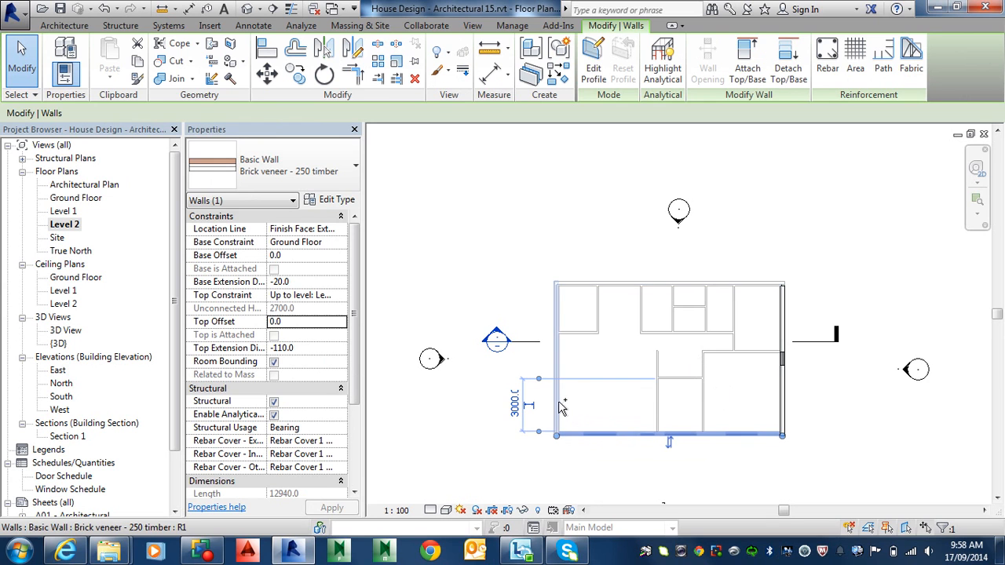
{"action": "left_click", "coordinate": [559, 405], "text": "ctrl"}
{"action": "left_click", "coordinate": [588, 285], "text": "ctrl"}
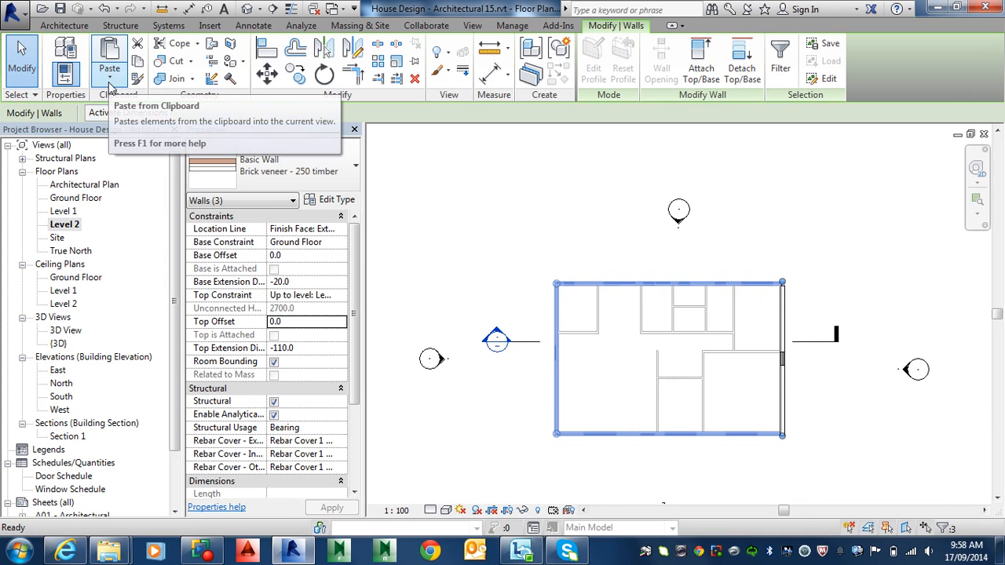
{"action": "left_click", "coordinate": [109, 88]}
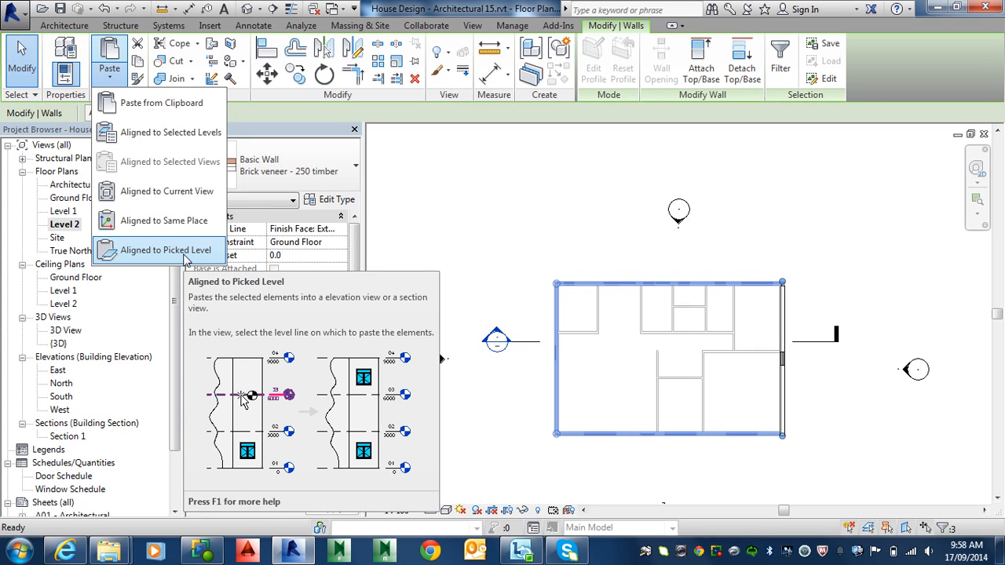
{"action": "key", "text": "Escape"}
{"action": "key", "text": "Escape"}
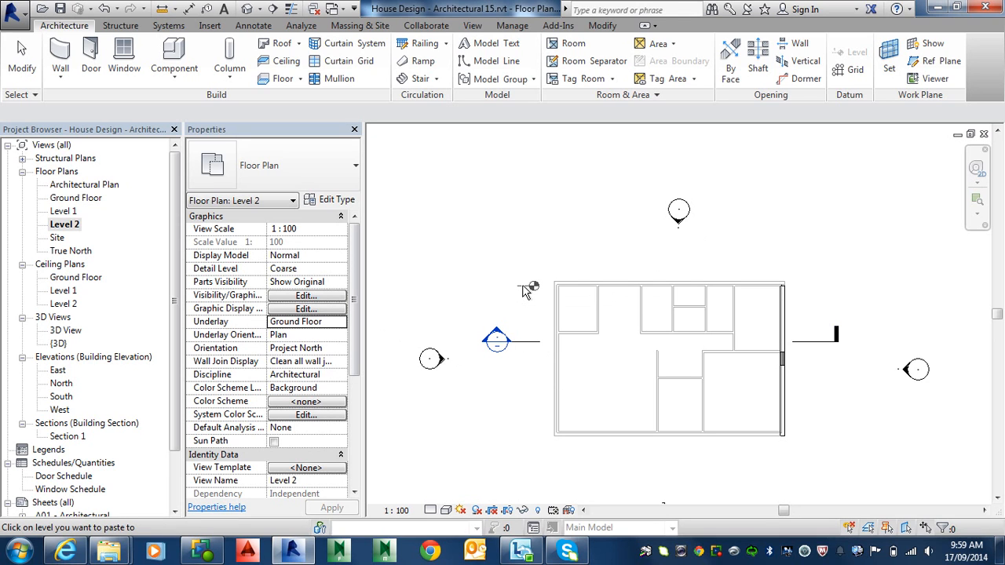
{"action": "key", "text": "Escape"}
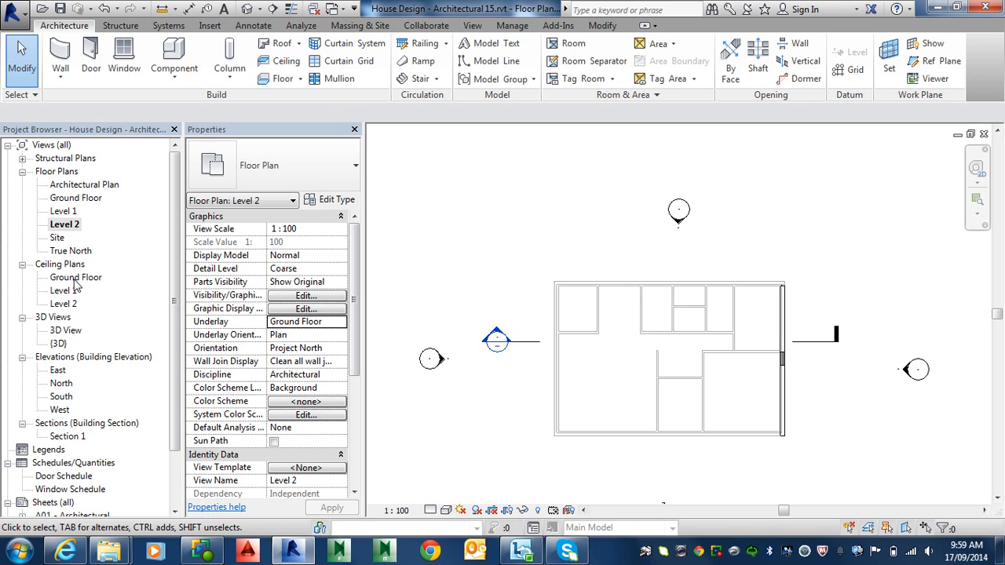
{"action": "double_click", "coordinate": [75, 226]}
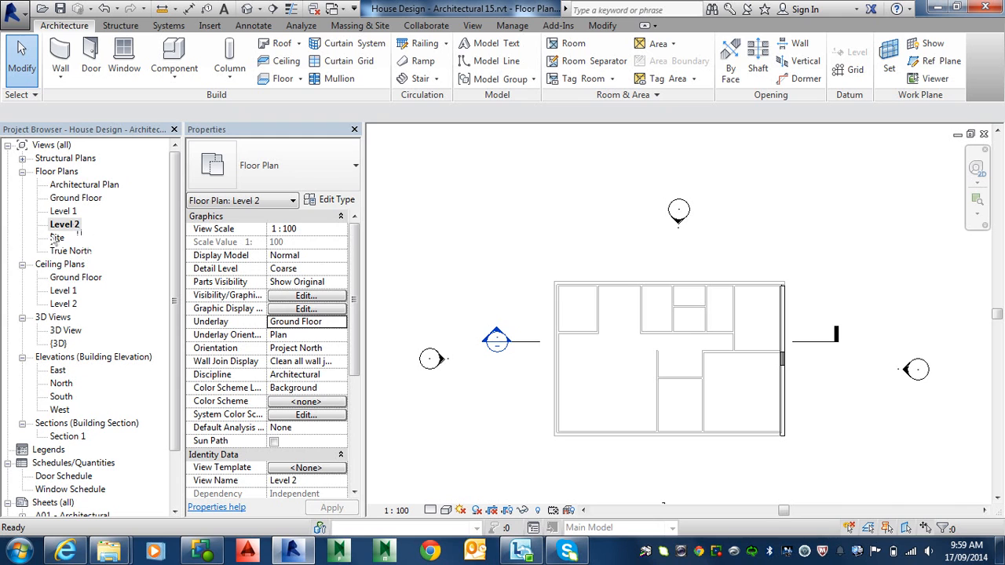
{"action": "double_click", "coordinate": [69, 385]}
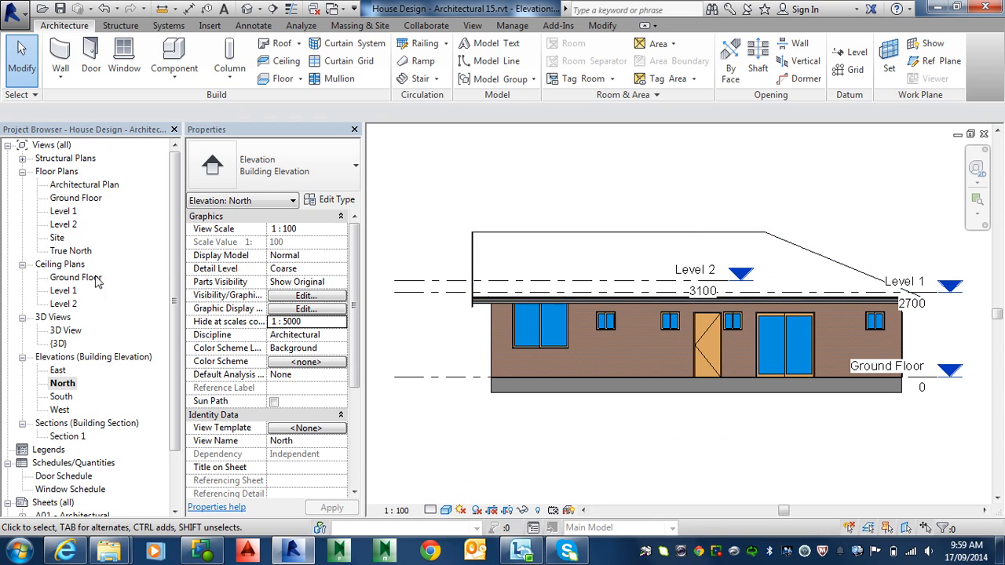
Return to the Level 2 floor plan and try to paste the copied exterior walls aligned to Level 2
{"action": "left_click", "coordinate": [68, 225]}
{"action": "double_click", "coordinate": [68, 225]}
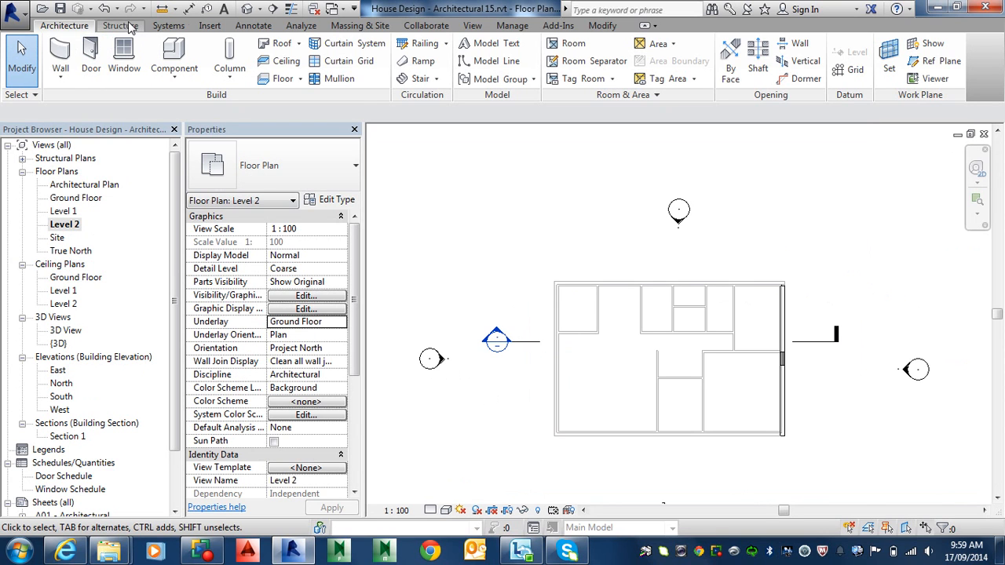
{"action": "left_click", "coordinate": [602, 26]}
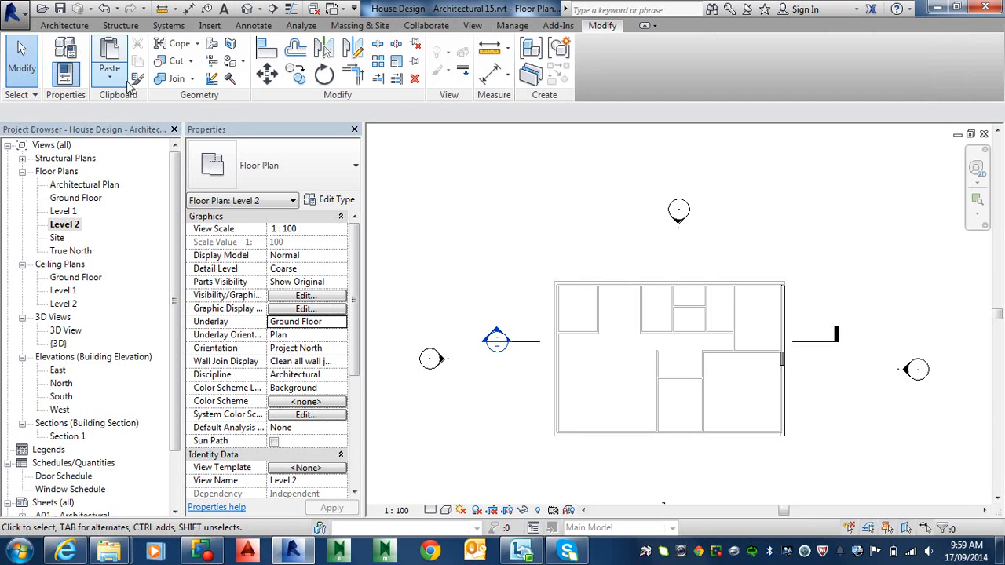
{"action": "left_click", "coordinate": [114, 82]}
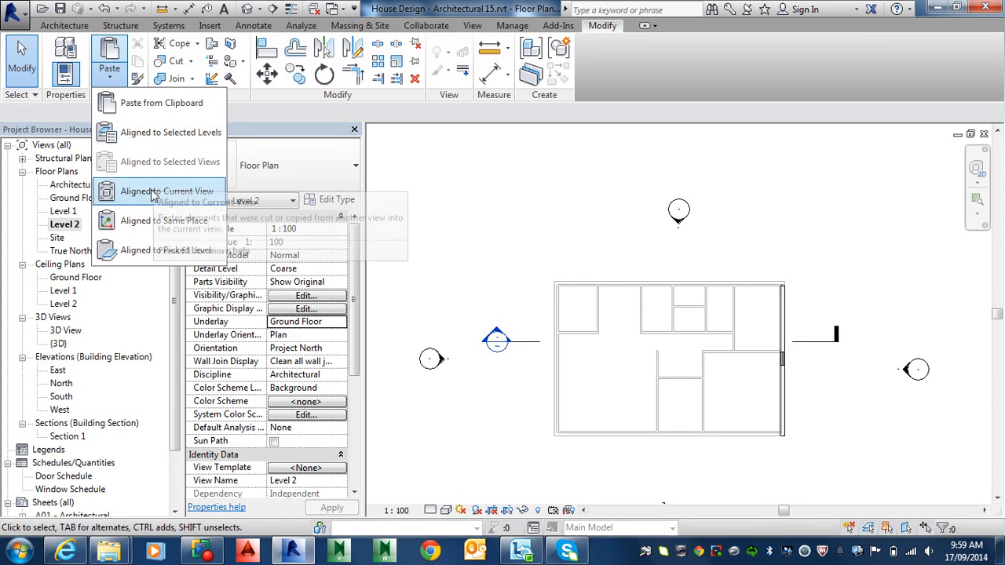
{"action": "left_click", "coordinate": [159, 135]}
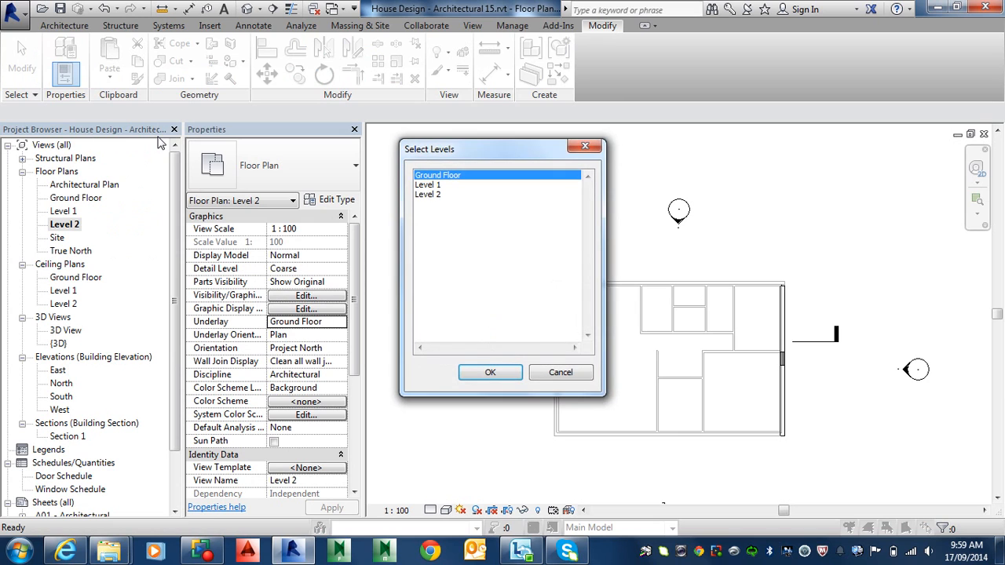
{"action": "left_click", "coordinate": [424, 195]}
{"action": "left_click", "coordinate": [487, 372]}
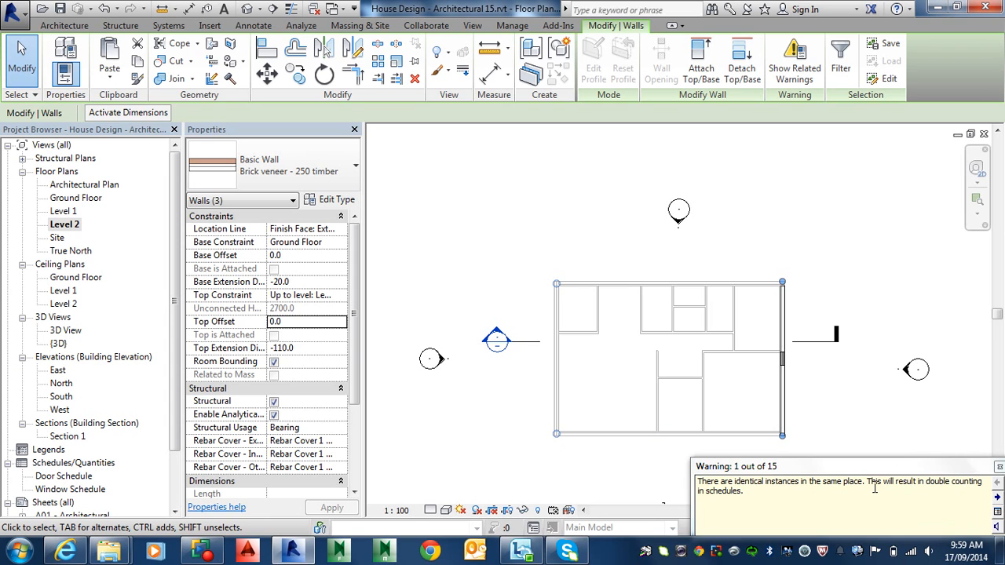
{"action": "left_click", "coordinate": [998, 466]}
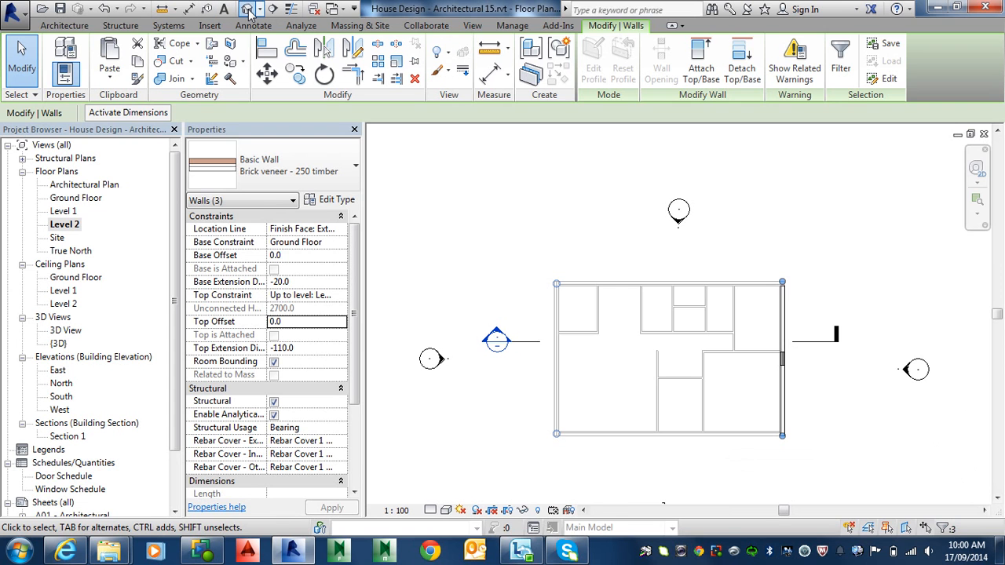
Examine the brick veneer exterior walls in the 3D view to check where the pasted copies ended up
{"action": "left_click", "coordinate": [248, 11]}
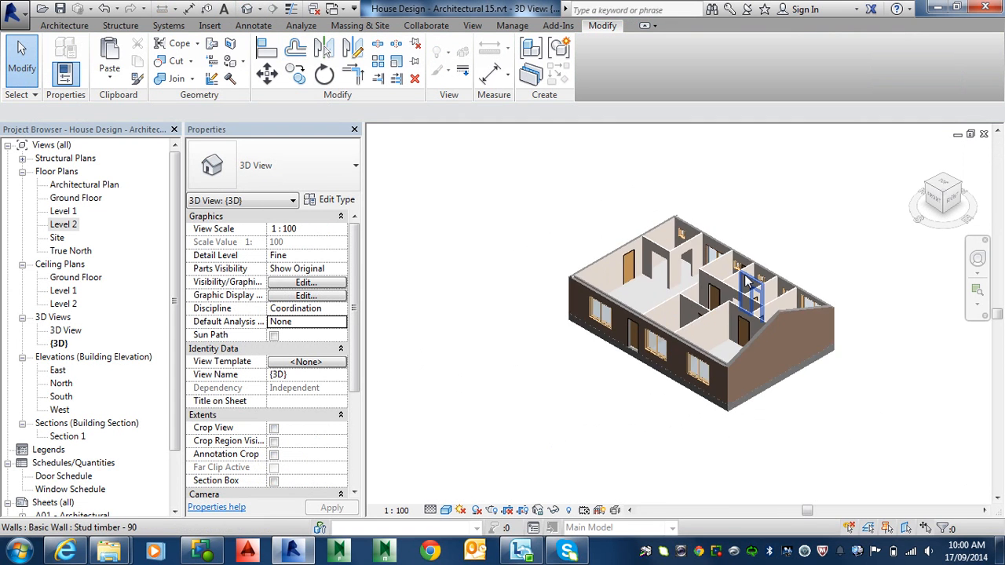
{"action": "scroll", "coordinate": [666, 322], "scroll_direction": "down", "scroll_amount": 2}
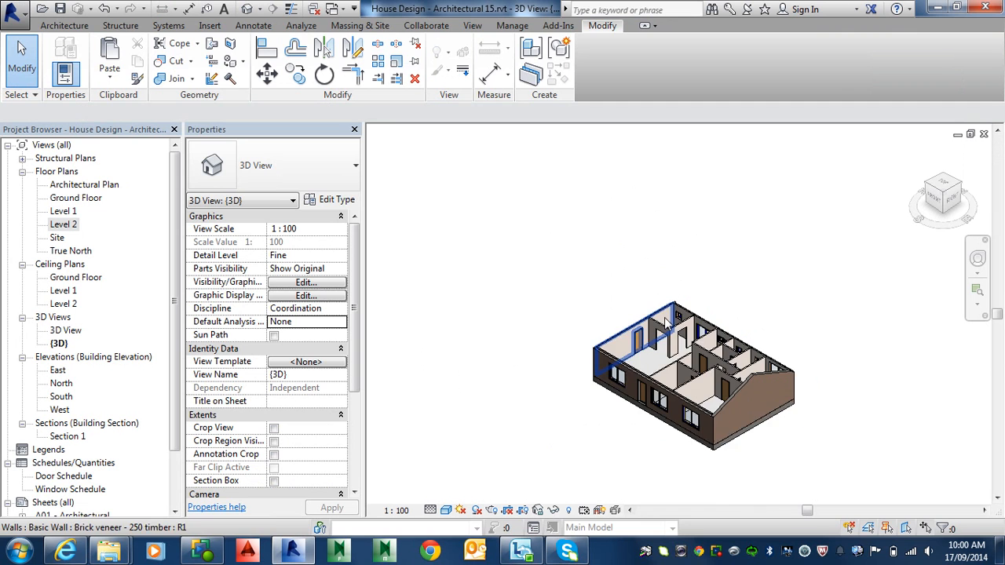
{"action": "scroll", "coordinate": [665, 318], "scroll_direction": "up", "scroll_amount": 1}
{"action": "middle_click_drag", "start_coordinate": [659, 350], "coordinate": [682, 255]}
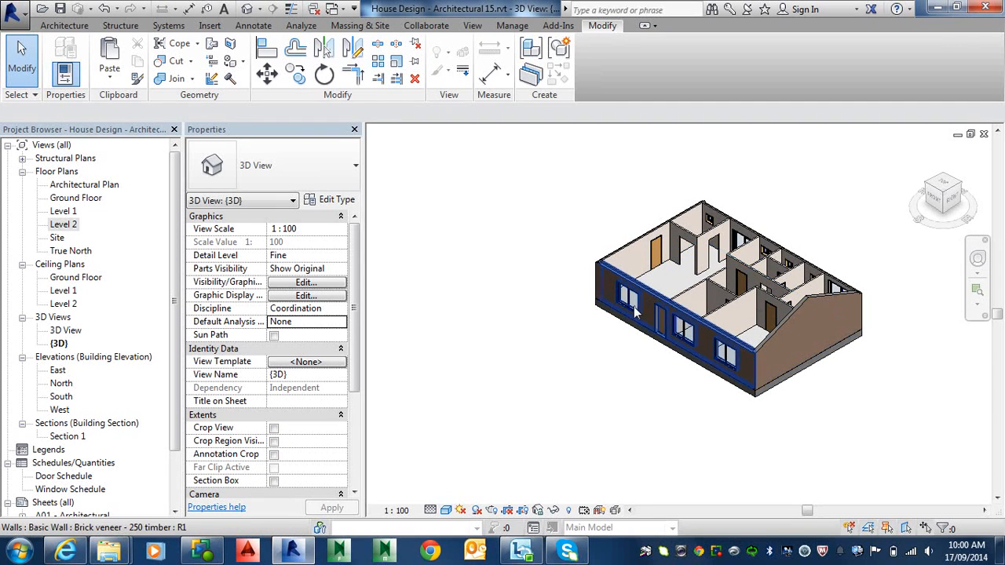
{"action": "scroll", "coordinate": [611, 292], "scroll_direction": "up", "scroll_amount": 5}
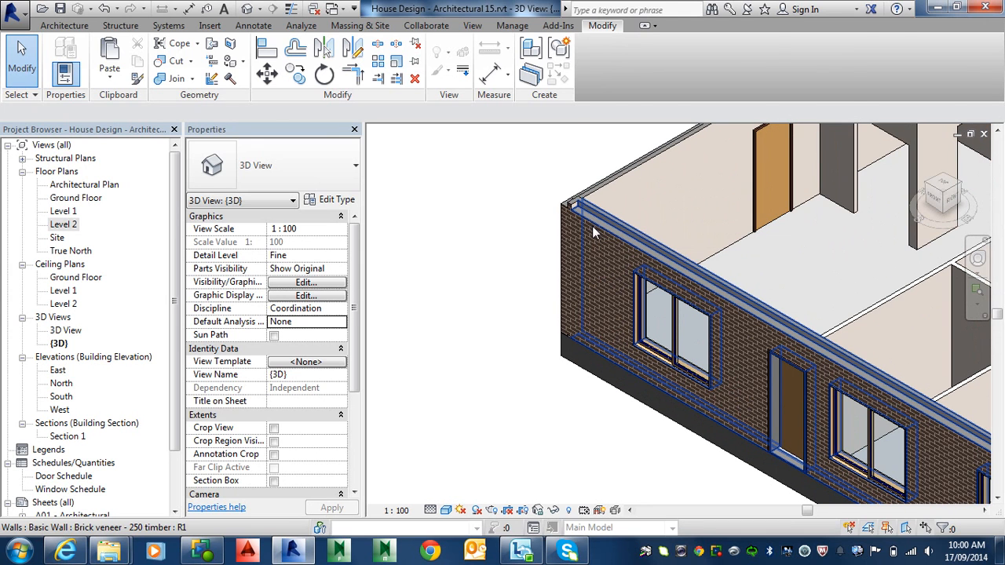
{"action": "left_click", "coordinate": [592, 226]}
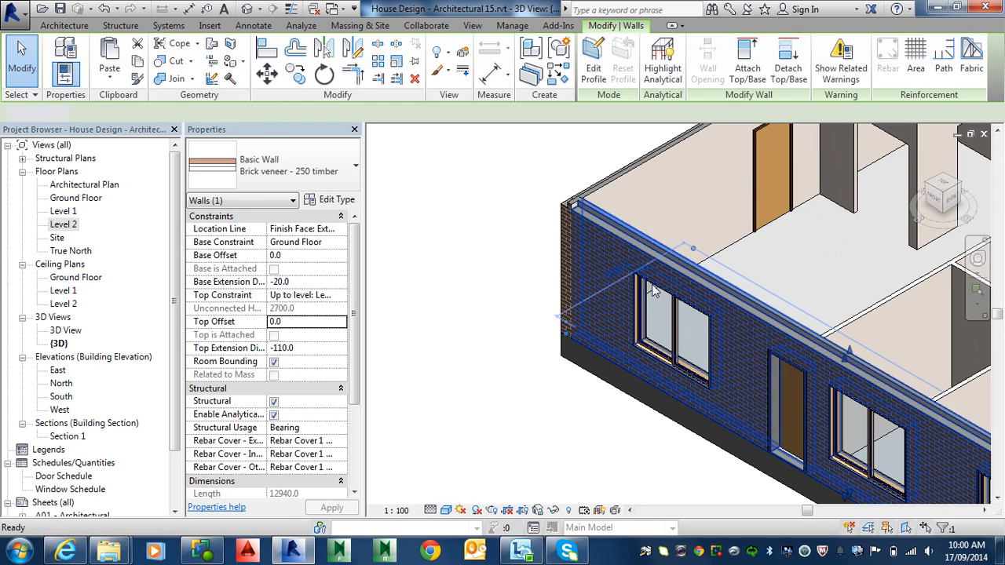
{"action": "key", "text": "Escape"}
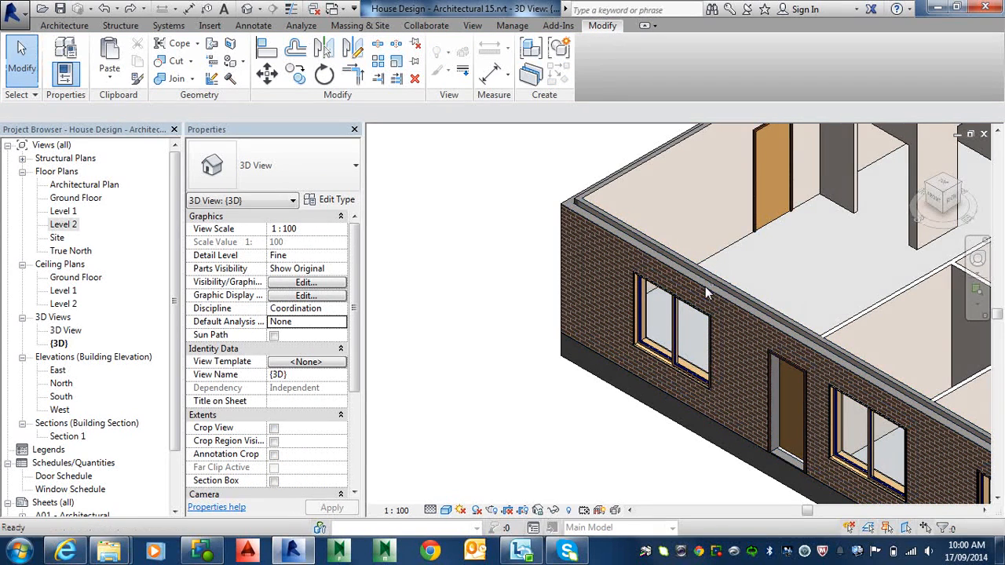
{"action": "middle_click_drag", "start_coordinate": [705, 293], "coordinate": [151, 297], "text": "shift"}
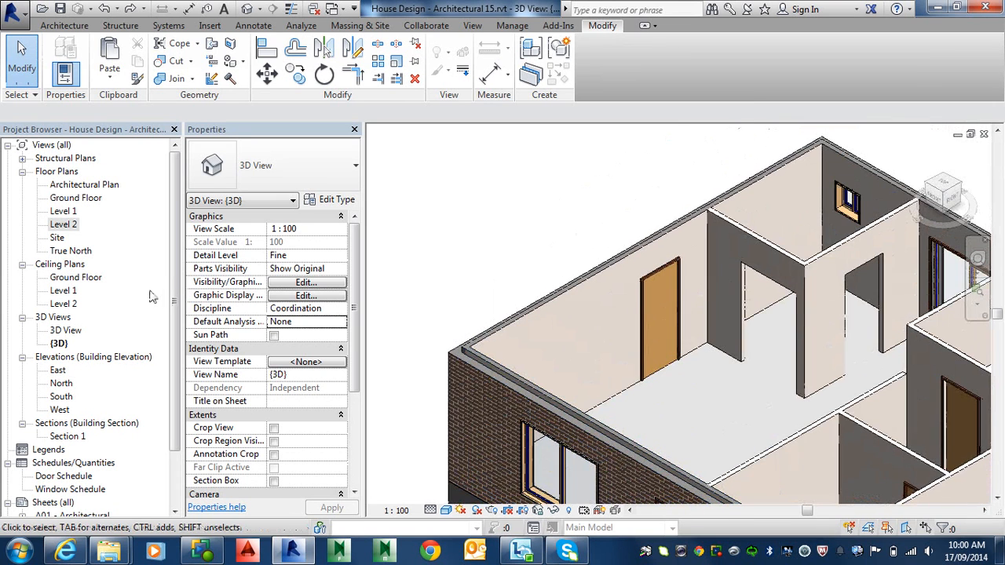
In the Ground Floor plan, select the west, north and south exterior walls and copy them to the clipboard
{"action": "double_click", "coordinate": [66, 226]}
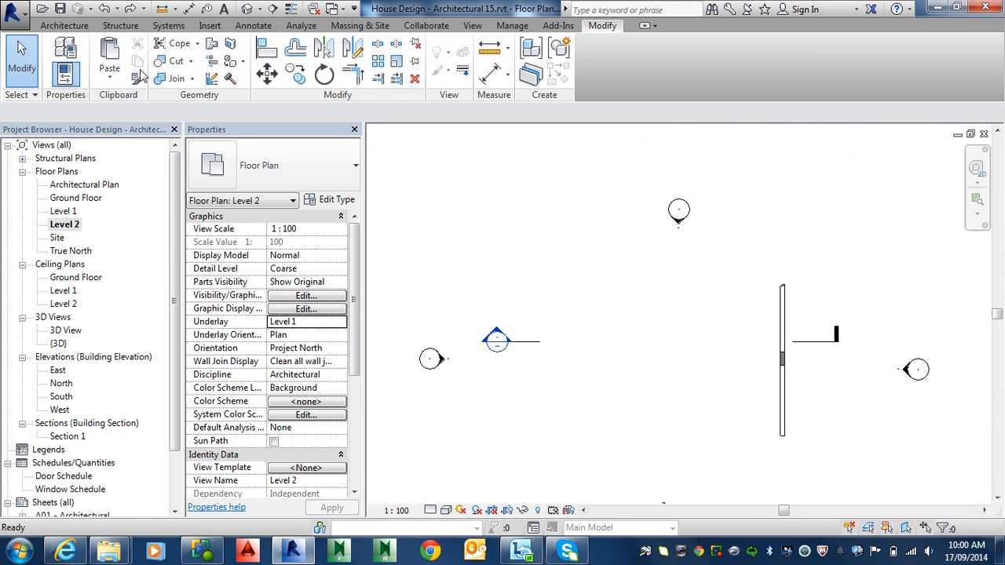
{"action": "double_click", "coordinate": [73, 199]}
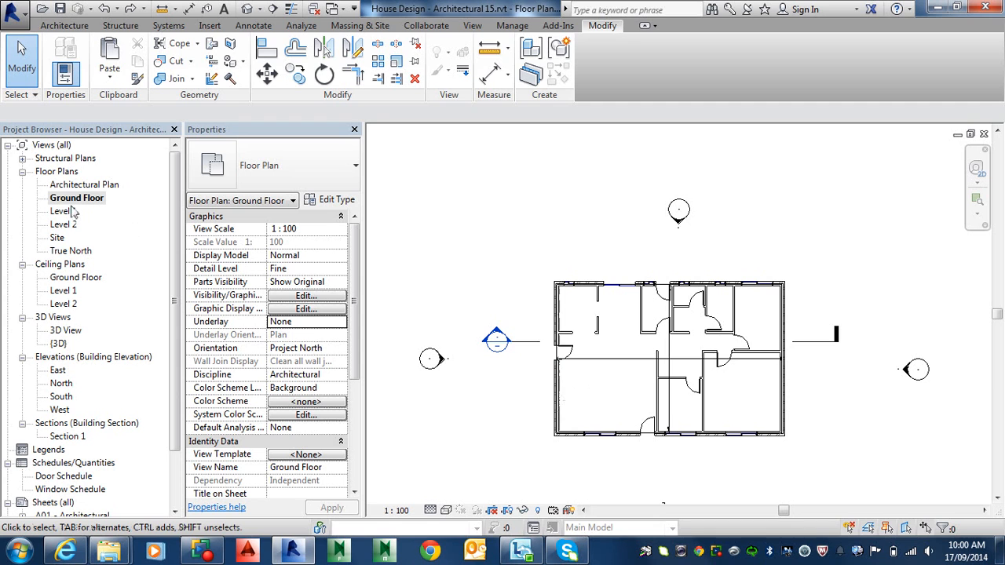
{"action": "left_click", "coordinate": [558, 312]}
{"action": "left_click", "coordinate": [579, 289], "text": "ctrl"}
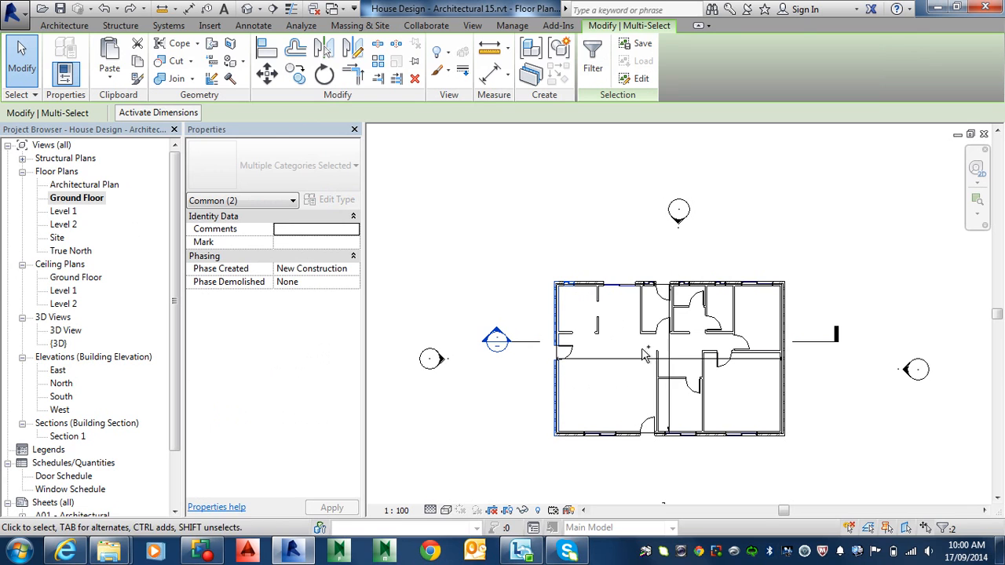
{"action": "left_click", "coordinate": [707, 284], "text": "ctrl"}
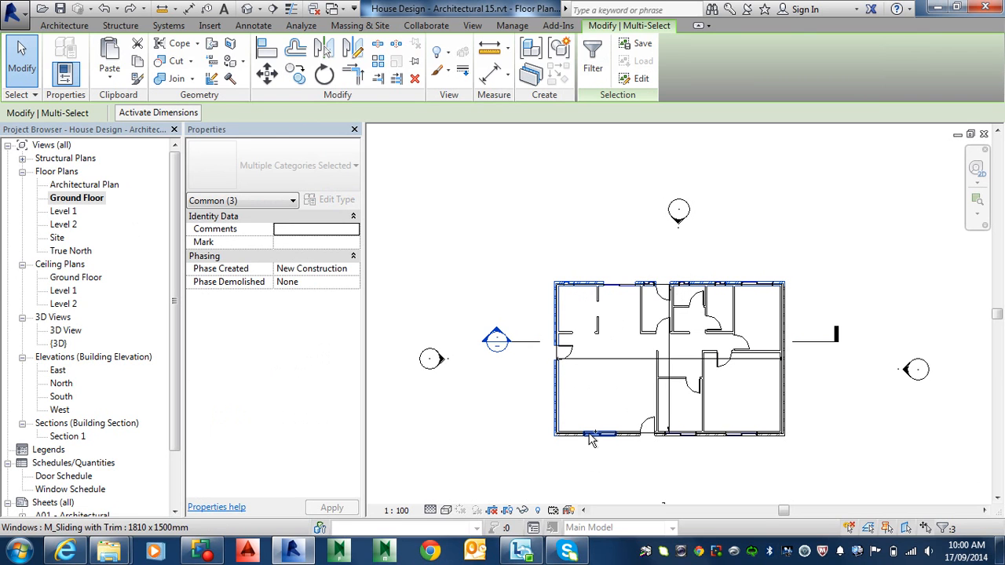
{"action": "left_click", "coordinate": [575, 433], "text": "ctrl"}
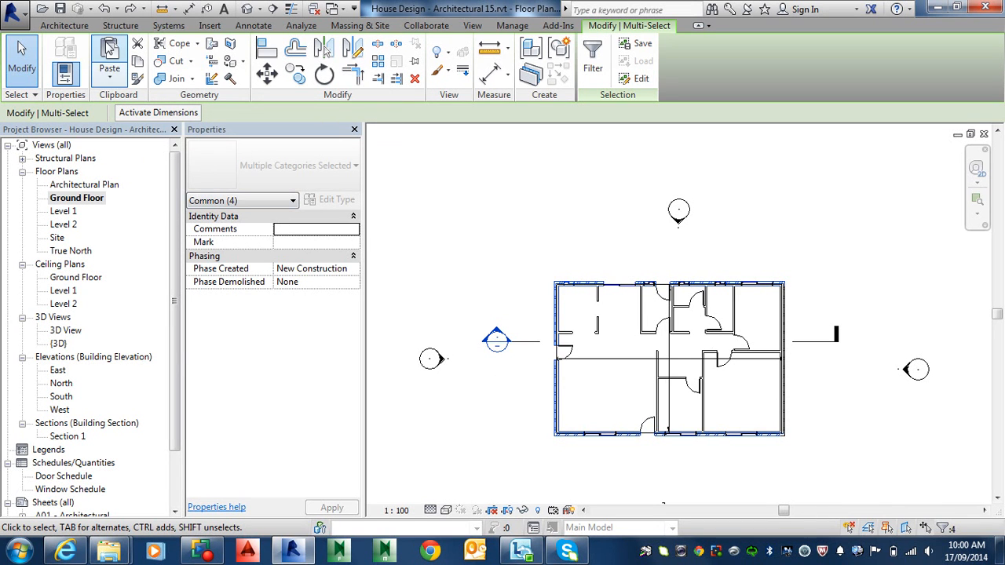
Paste the copied Ground Floor exterior walls aligned to the selected level, choosing Level 2
{"action": "left_click", "coordinate": [110, 86]}
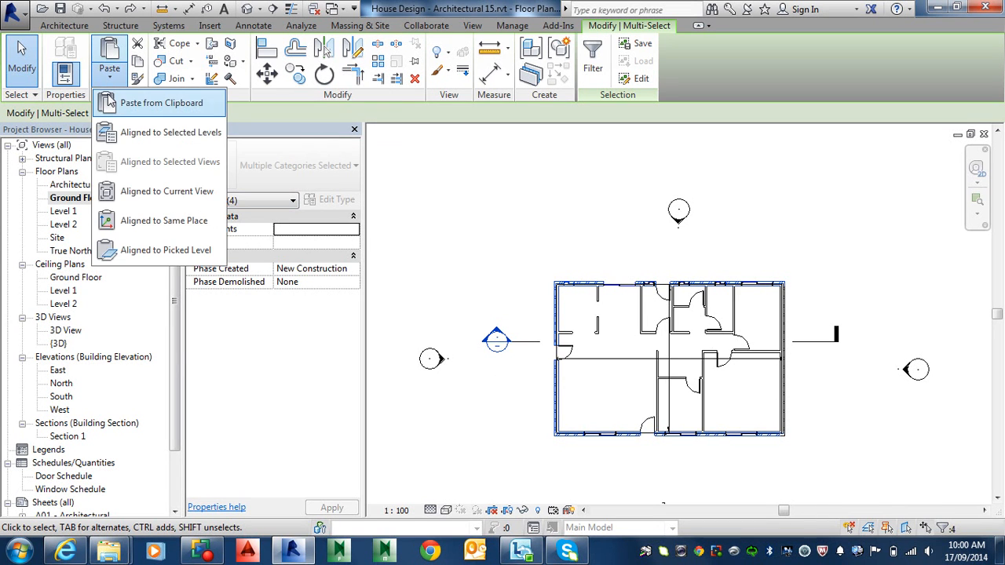
{"action": "left_click", "coordinate": [142, 135]}
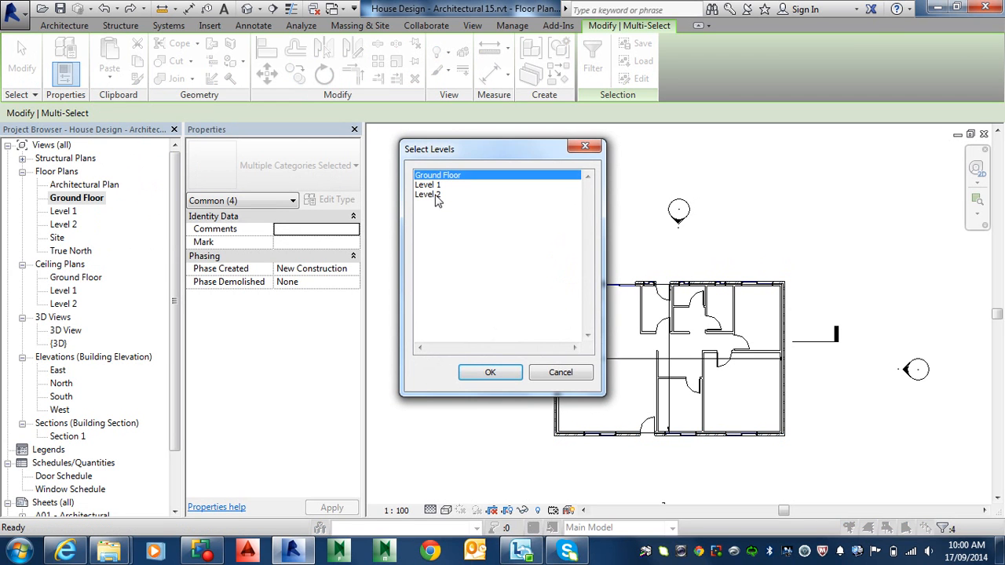
{"action": "left_click", "coordinate": [433, 194]}
{"action": "left_click", "coordinate": [485, 373]}
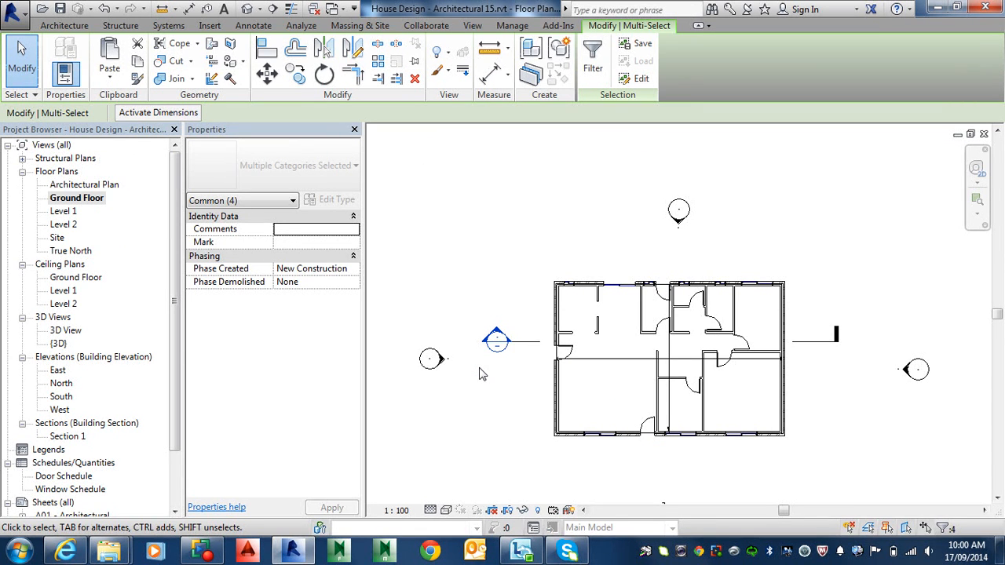
Check the pasted upper-storey walls, doors and windows in the Level 2 floor plan and in the 3D view
{"action": "double_click", "coordinate": [69, 226]}
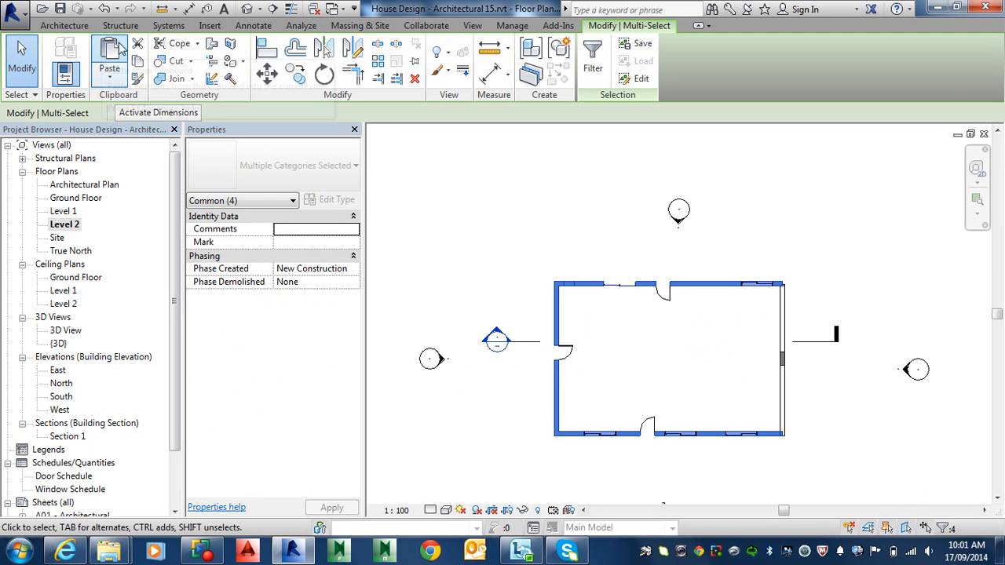
{"action": "left_click", "coordinate": [248, 8]}
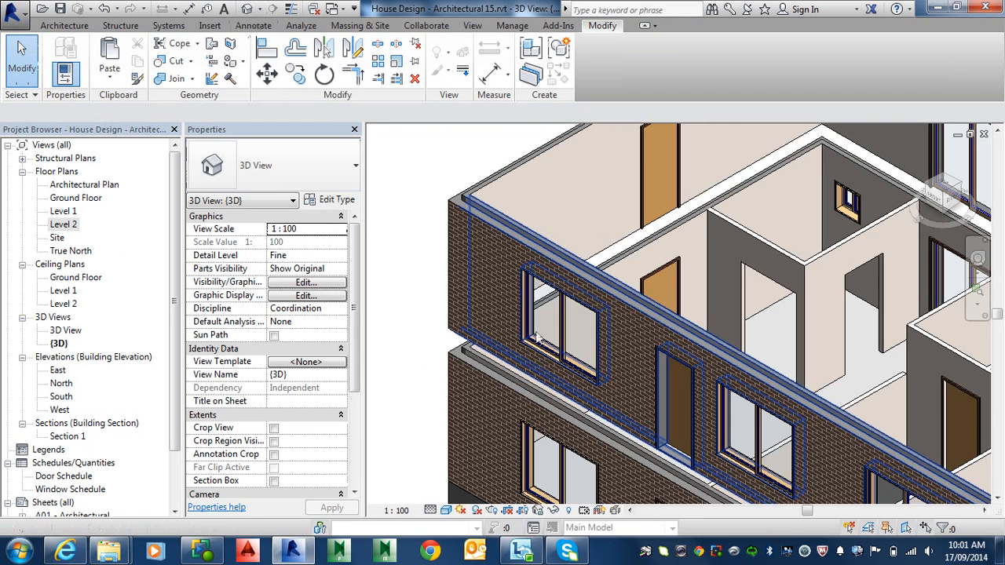
{"action": "scroll", "coordinate": [536, 337], "scroll_direction": "down", "scroll_amount": 5}
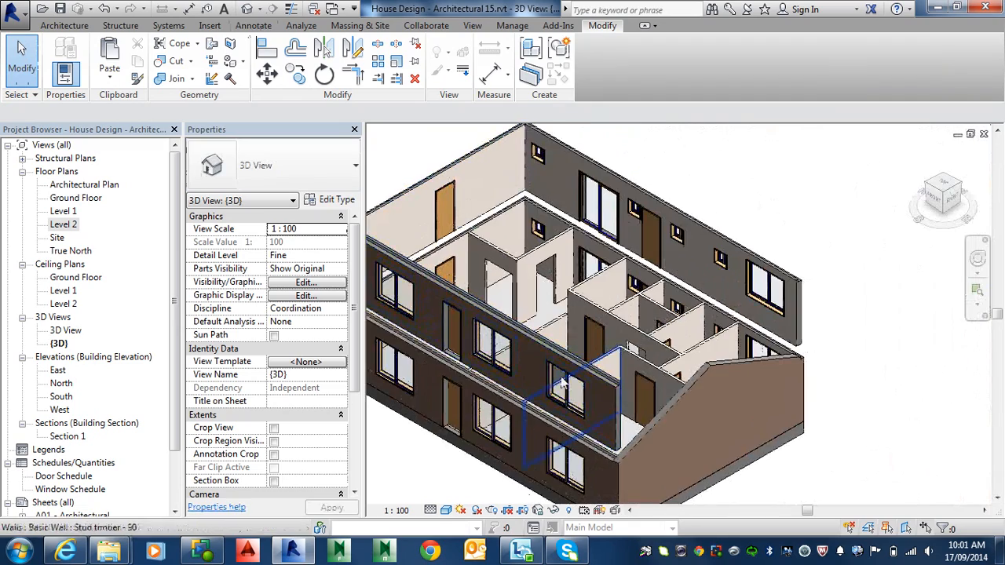
{"action": "middle_click_drag", "start_coordinate": [562, 382], "coordinate": [807, 415], "text": "shift"}
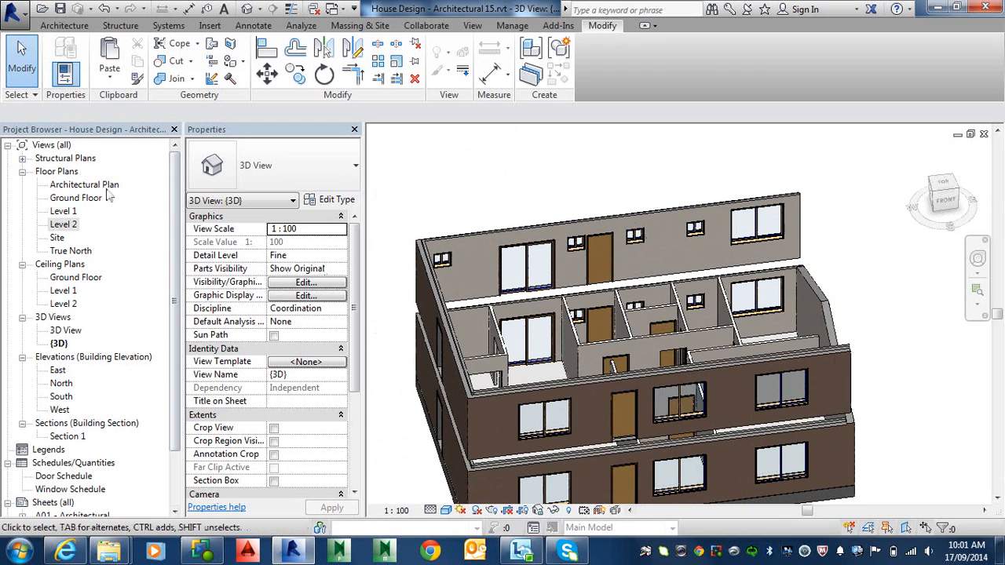
{"action": "left_click", "coordinate": [62, 225]}
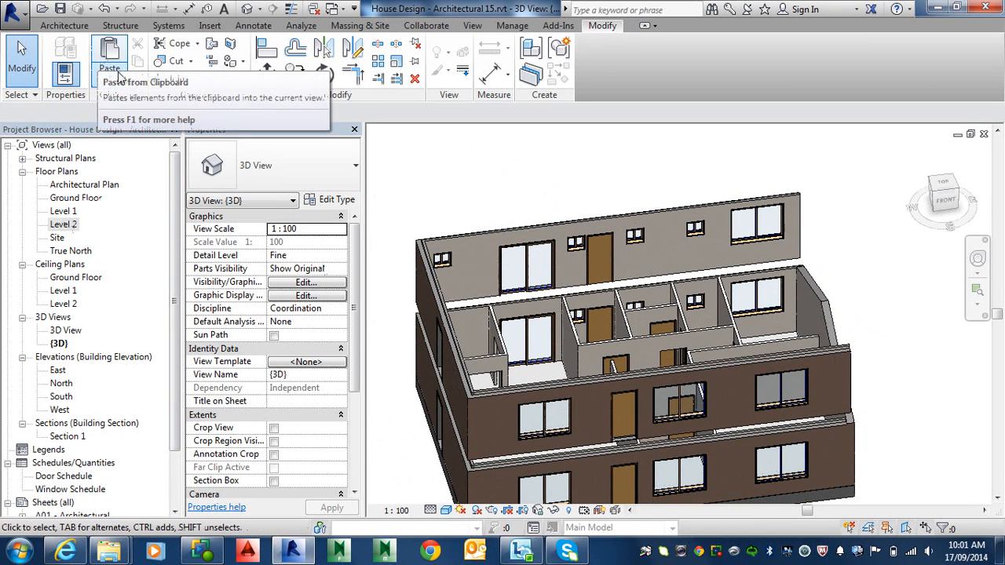
{"action": "left_click", "coordinate": [110, 71]}
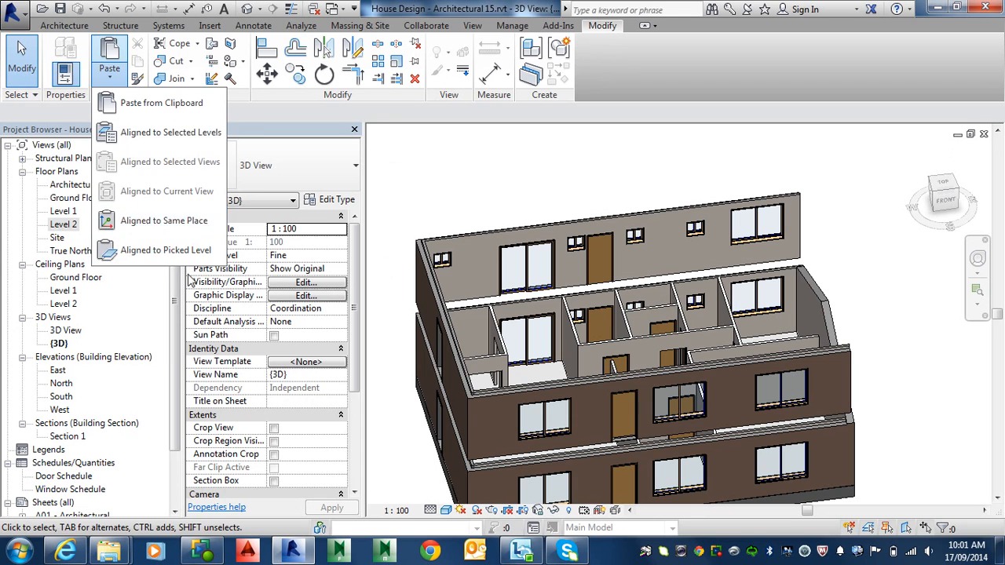
In the Level 2 floor plan, extend the north brick veneer wall eastward by setting its length to 20000
{"action": "key", "text": "Escape"}
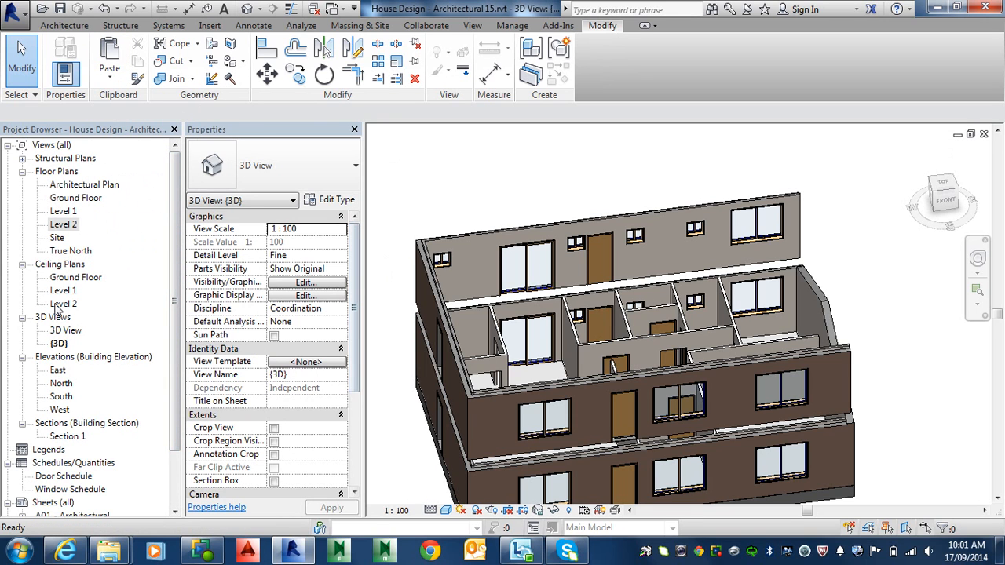
{"action": "double_click", "coordinate": [65, 225]}
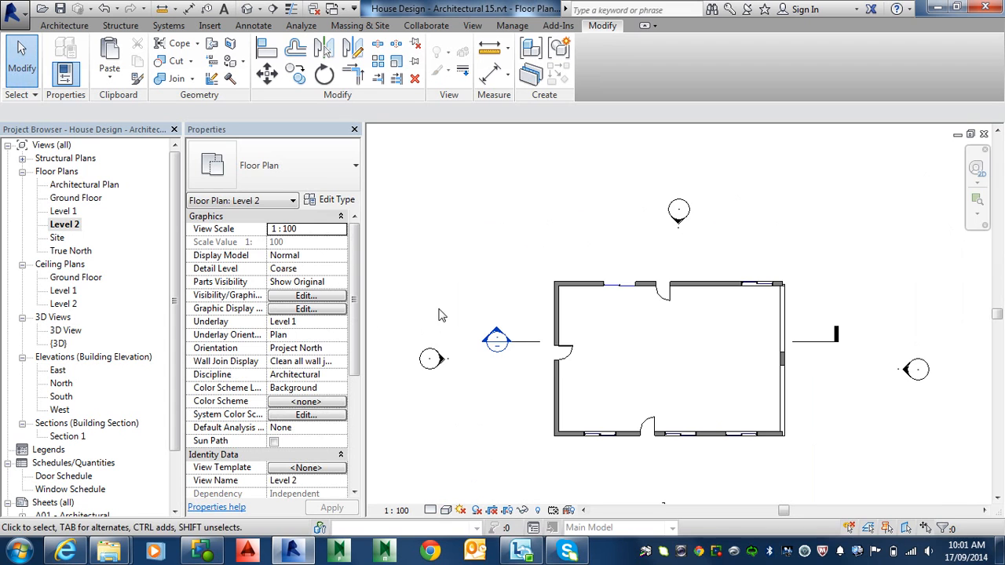
{"action": "scroll", "coordinate": [620, 348], "scroll_direction": "up", "scroll_amount": 1}
{"action": "middle_click_drag", "start_coordinate": [774, 221], "coordinate": [707, 323]}
{"action": "scroll", "coordinate": [691, 328], "scroll_direction": "up", "scroll_amount": 1}
{"action": "left_click", "coordinate": [689, 328]}
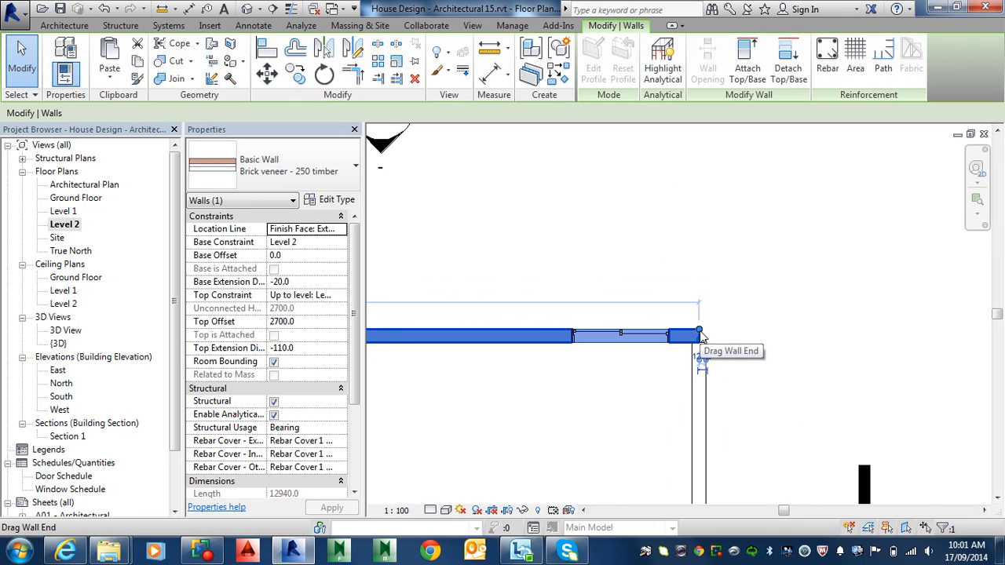
{"action": "scroll", "coordinate": [701, 333], "scroll_direction": "down", "scroll_amount": 2}
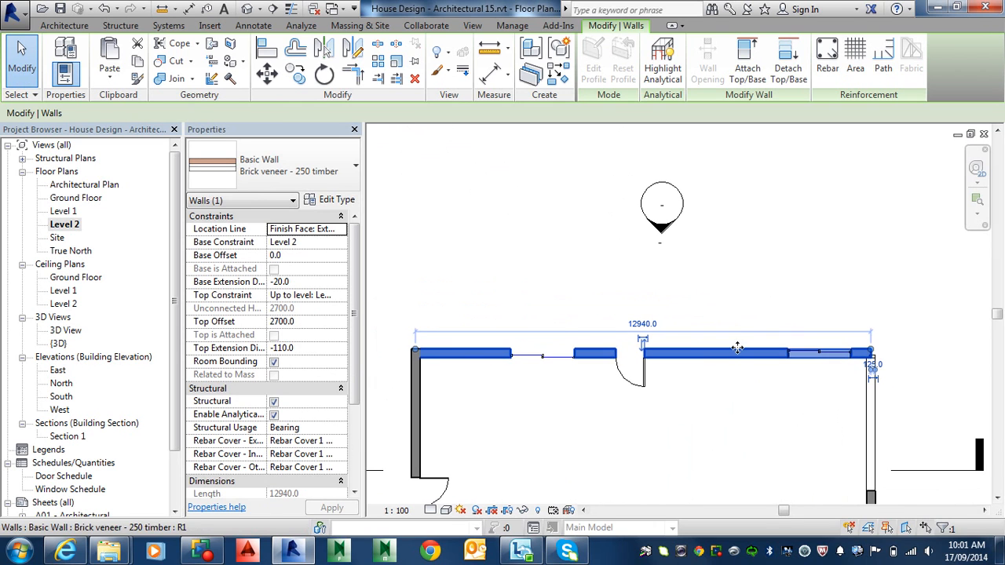
{"action": "left_click", "coordinate": [643, 324]}
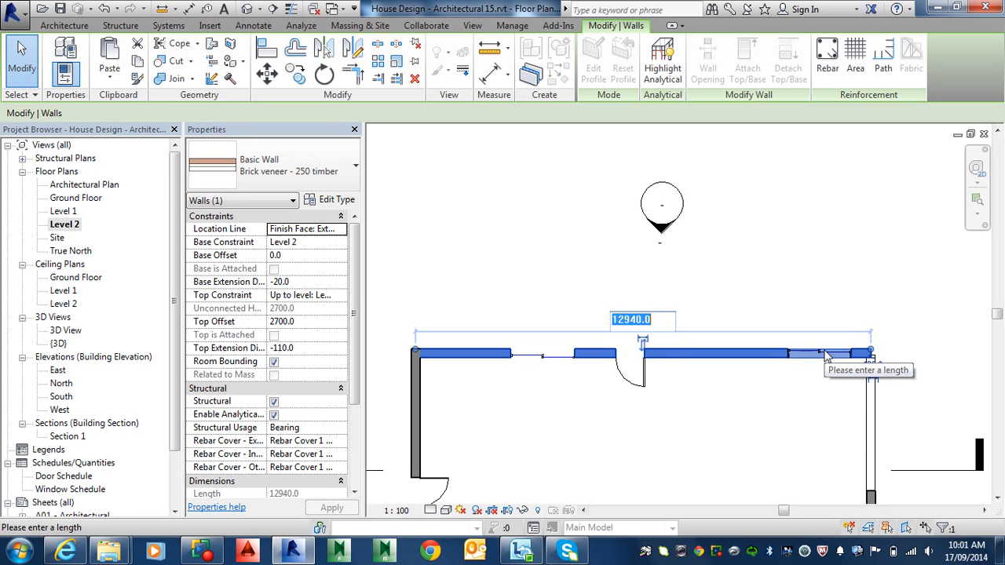
{"action": "type", "text": "150"}
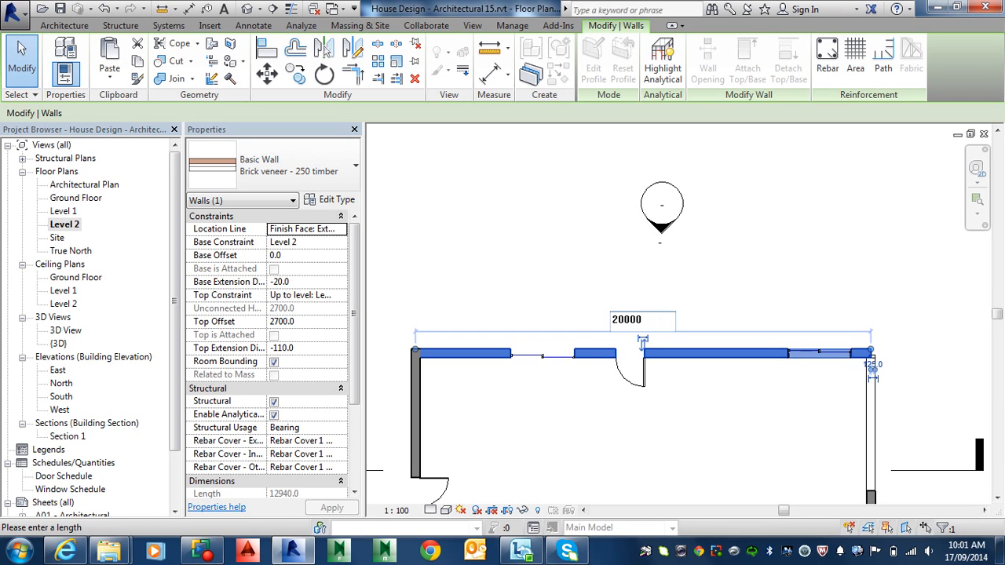
{"action": "key", "text": "Return"}
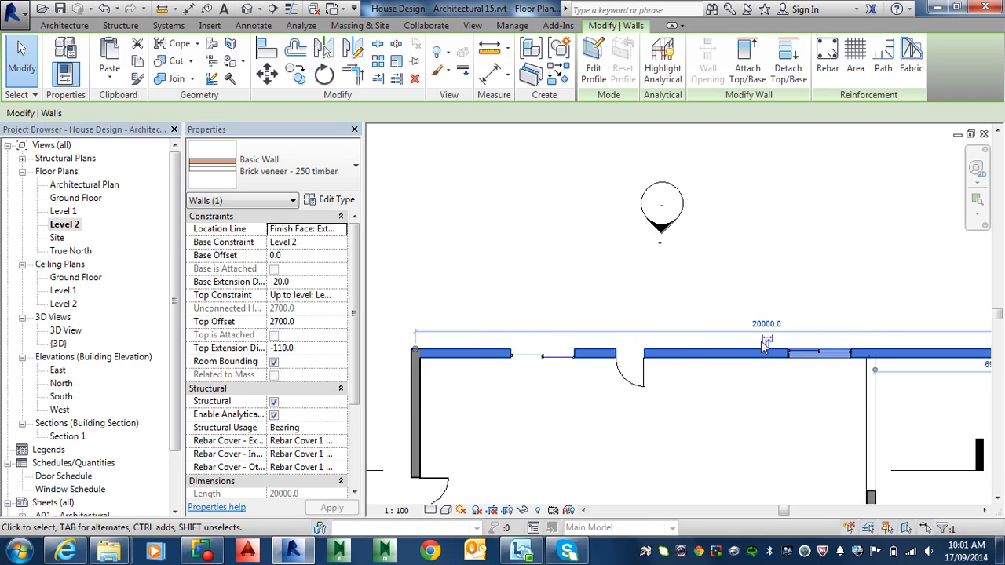
Create a similar brick veneer wall running diagonally from the north wall's east end to the south wall's east end
{"action": "middle_click_drag", "start_coordinate": [653, 316], "coordinate": [437, 280]}
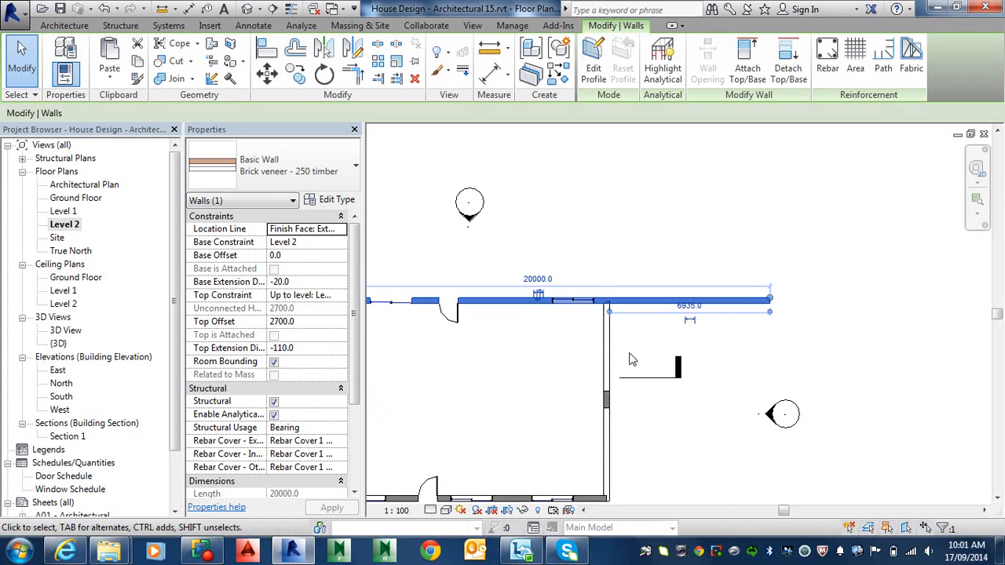
{"action": "middle_click_drag", "start_coordinate": [641, 367], "coordinate": [722, 339]}
{"action": "scroll", "coordinate": [697, 417], "scroll_direction": "up", "scroll_amount": 1}
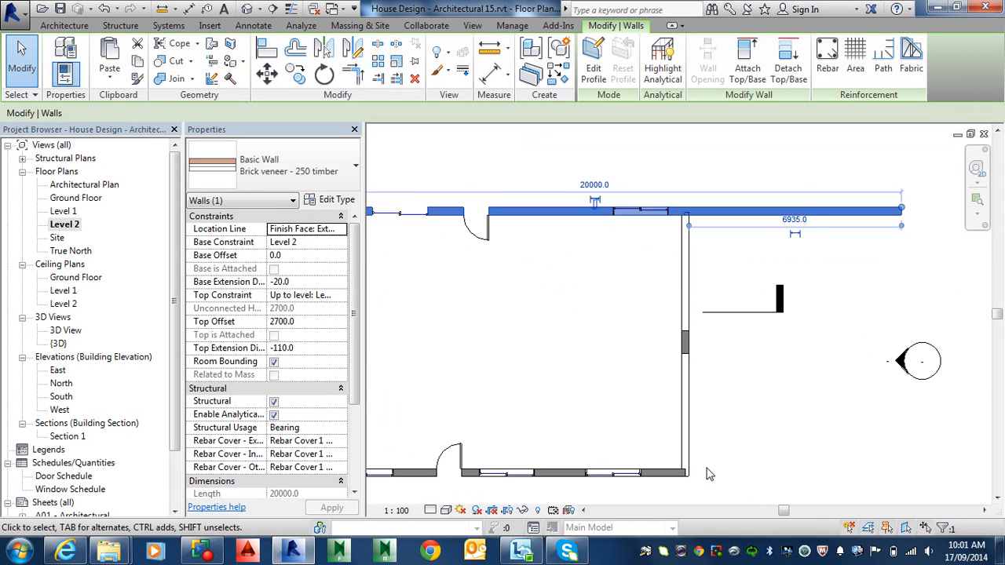
{"action": "middle_click_drag", "start_coordinate": [709, 474], "coordinate": [748, 392]}
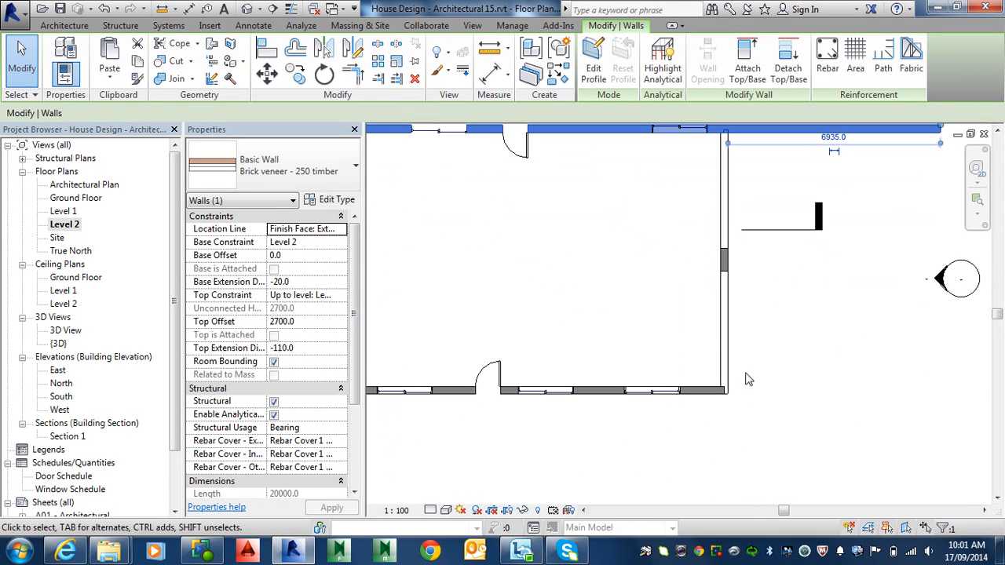
{"action": "right_click", "coordinate": [605, 129]}
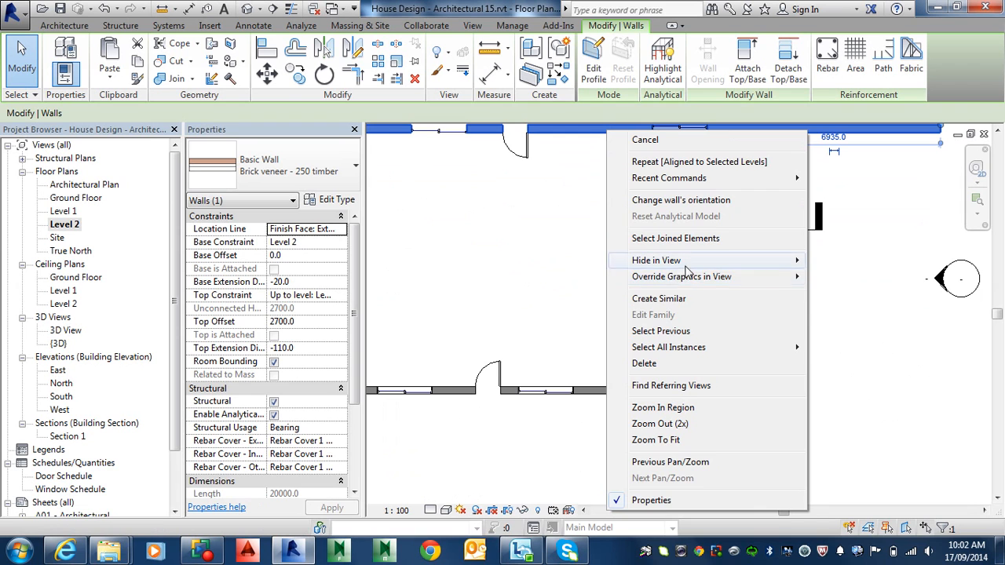
{"action": "left_click", "coordinate": [658, 299]}
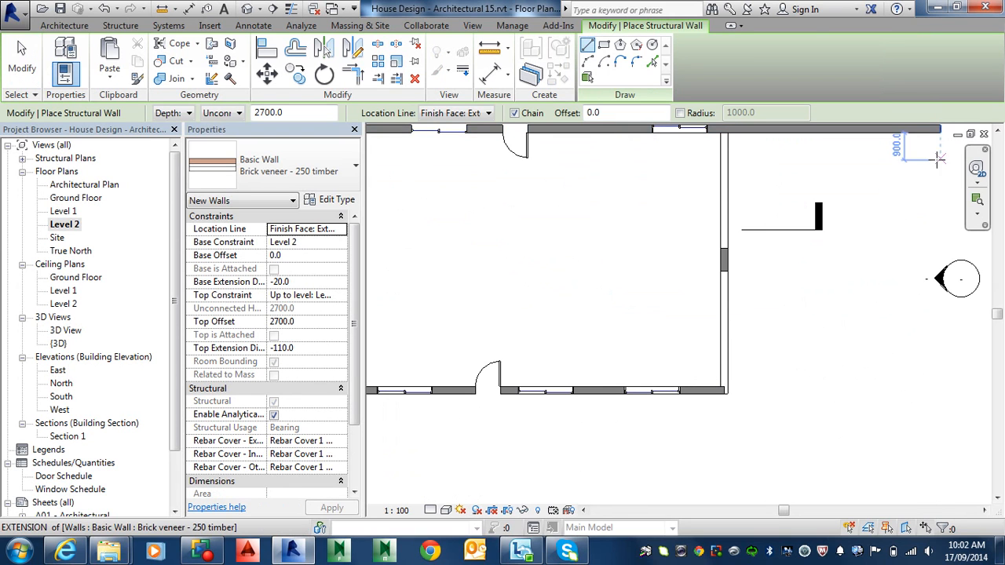
{"action": "left_click", "coordinate": [939, 133]}
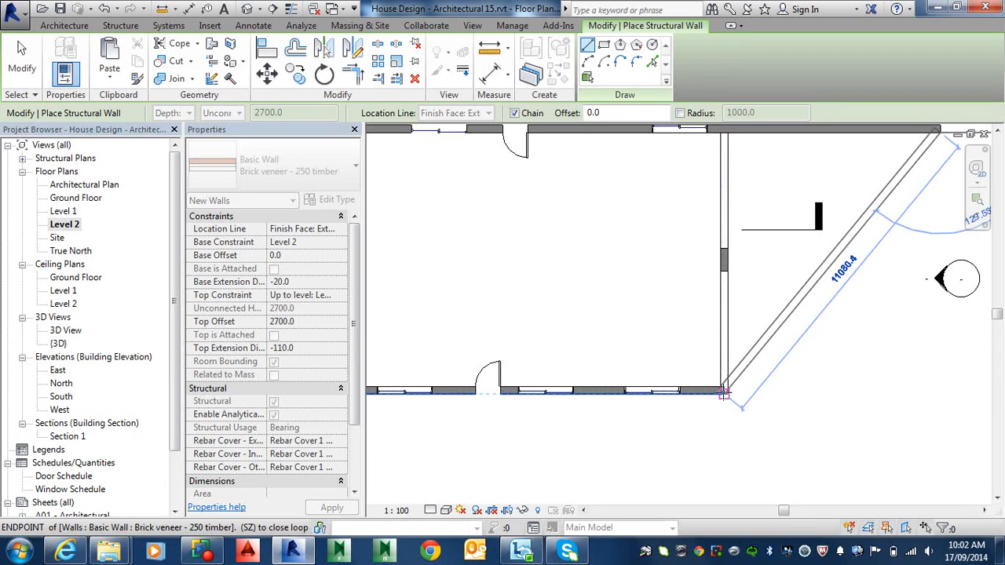
{"action": "left_click", "coordinate": [721, 389]}
{"action": "key", "text": "Escape"}
{"action": "key", "text": "Escape"}
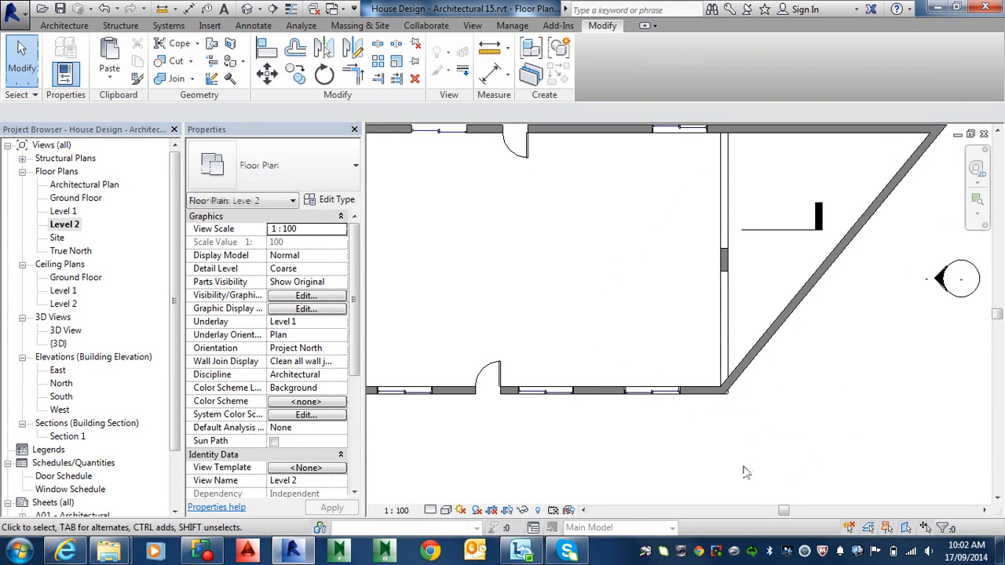
Set the Level 2 floor plan's detail level to Fine and look at the wall layers around the diagonal wall
{"action": "scroll", "coordinate": [732, 391], "scroll_direction": "down", "scroll_amount": 2}
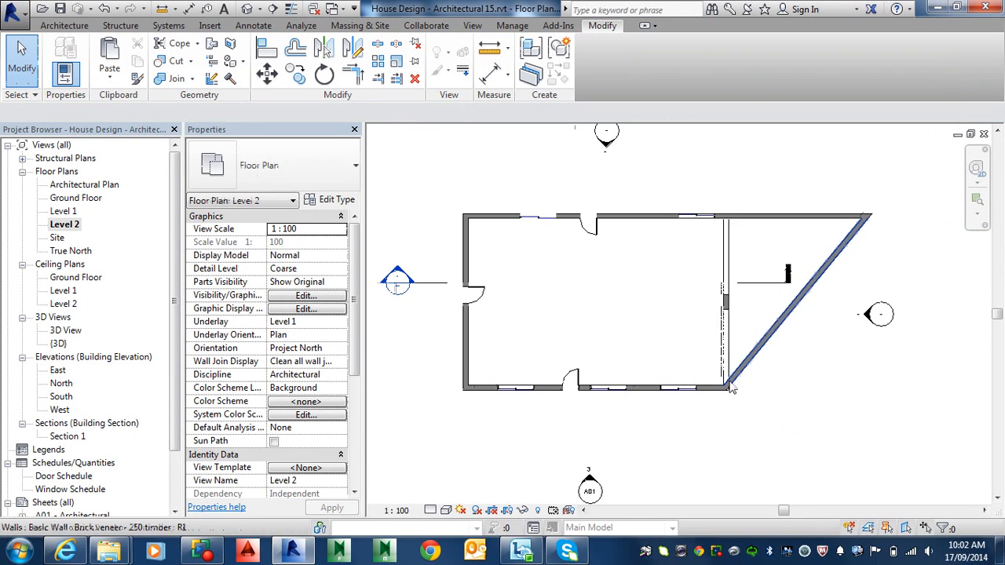
{"action": "left_click", "coordinate": [430, 510]}
{"action": "left_click", "coordinate": [443, 496]}
{"action": "scroll", "coordinate": [781, 322], "scroll_direction": "up", "scroll_amount": 3}
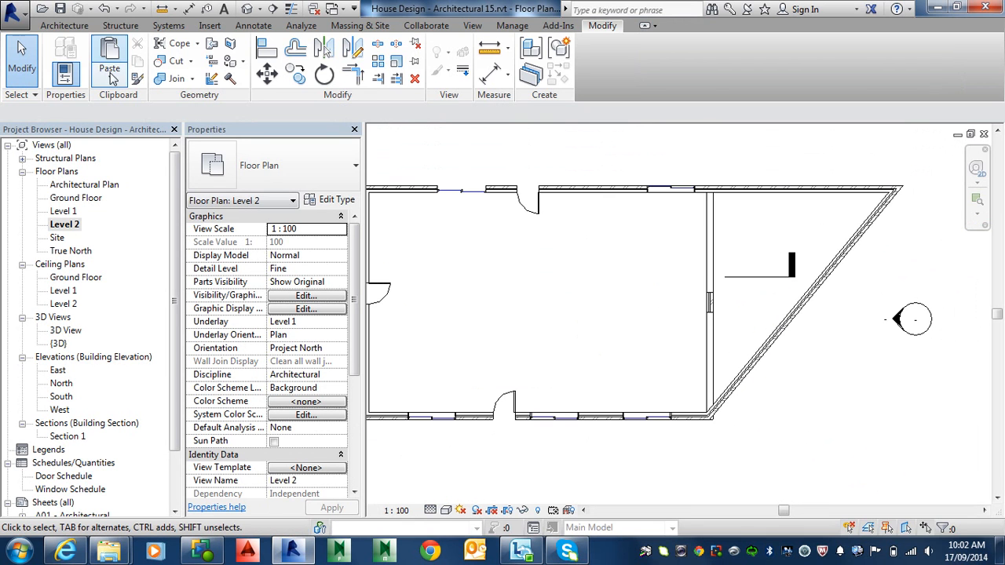
Examine the upper storey in the 3D view, checking the diagonal wall's overhang, the gap between storeys and the Ground Floor west wall's constraints
{"action": "left_click", "coordinate": [246, 9]}
{"action": "middle_click_drag", "start_coordinate": [575, 336], "coordinate": [508, 279]}
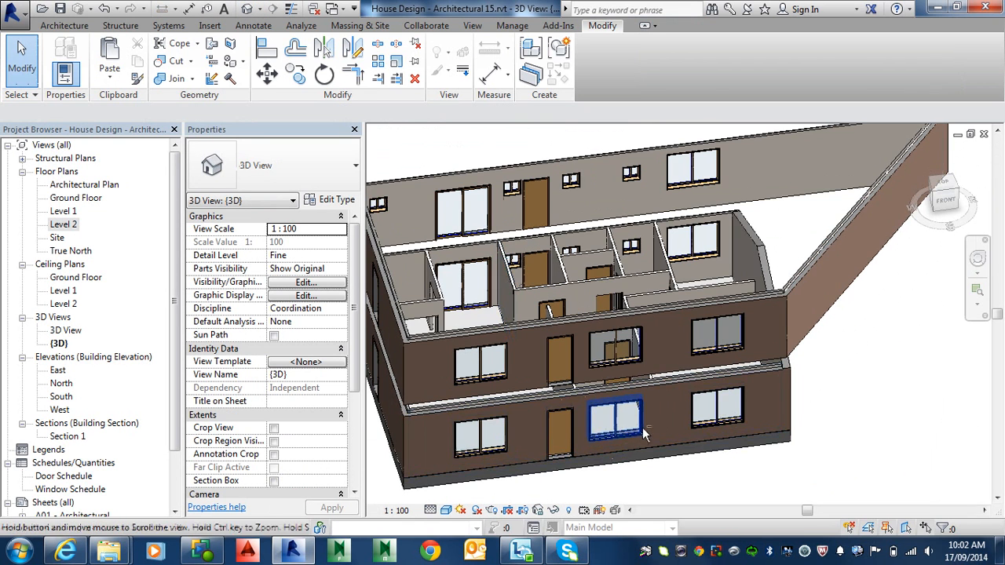
{"action": "middle_click_drag", "start_coordinate": [642, 430], "coordinate": [547, 446], "text": "shift"}
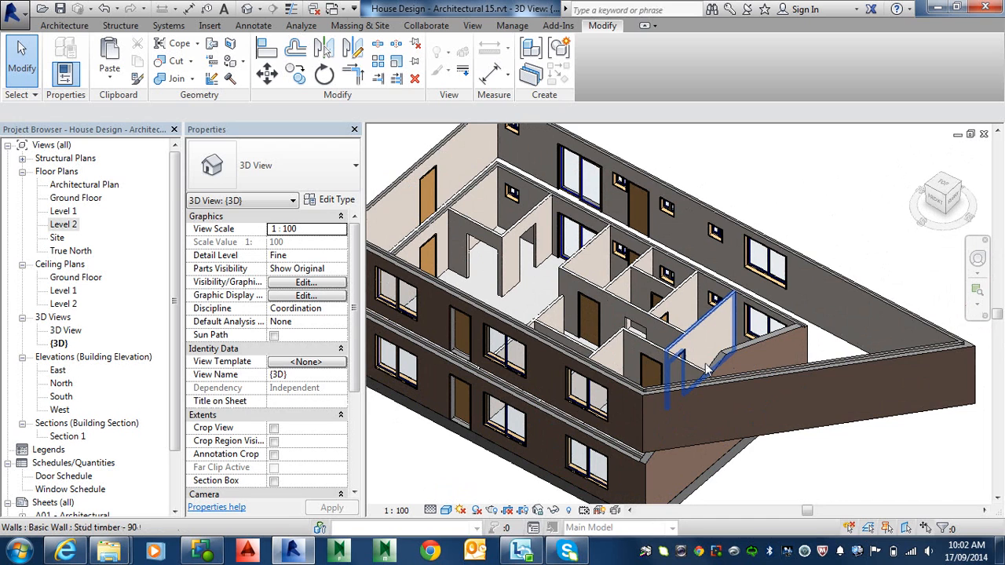
{"action": "scroll", "coordinate": [696, 374], "scroll_direction": "down", "scroll_amount": 4}
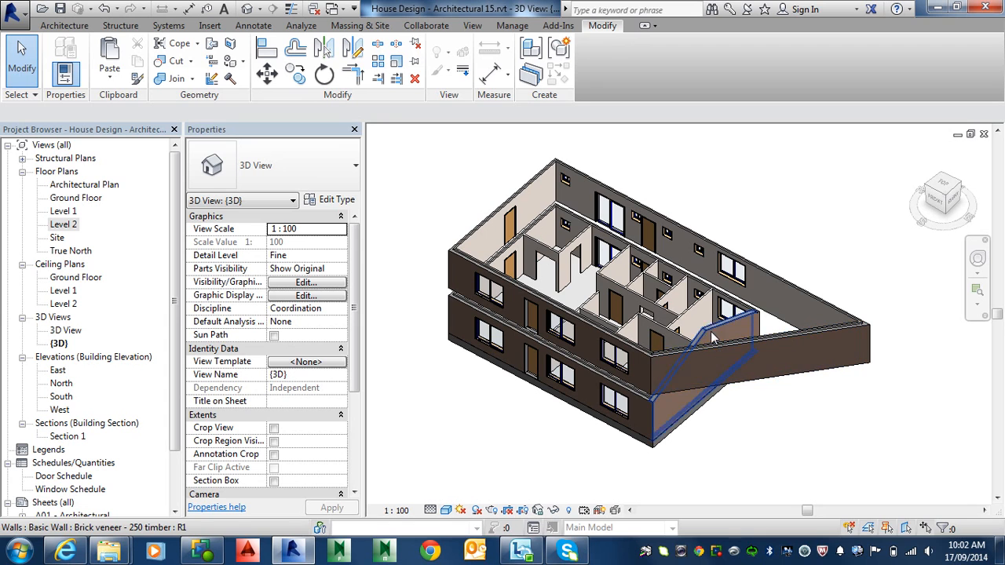
{"action": "middle_click_drag", "start_coordinate": [679, 236], "coordinate": [680, 317]}
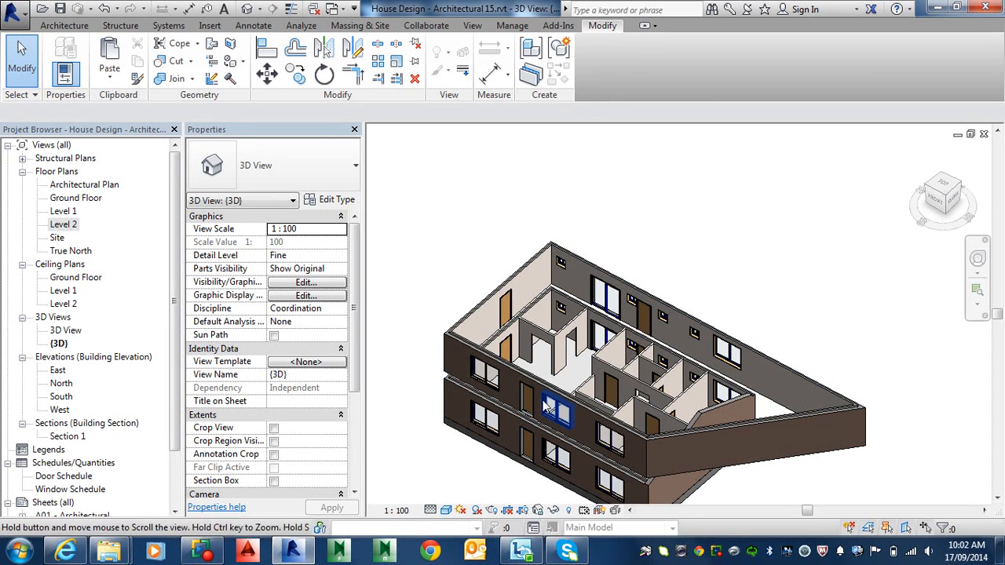
{"action": "middle_click_drag", "start_coordinate": [471, 396], "coordinate": [611, 400], "text": "shift"}
{"action": "scroll", "coordinate": [522, 398], "scroll_direction": "up", "scroll_amount": 5}
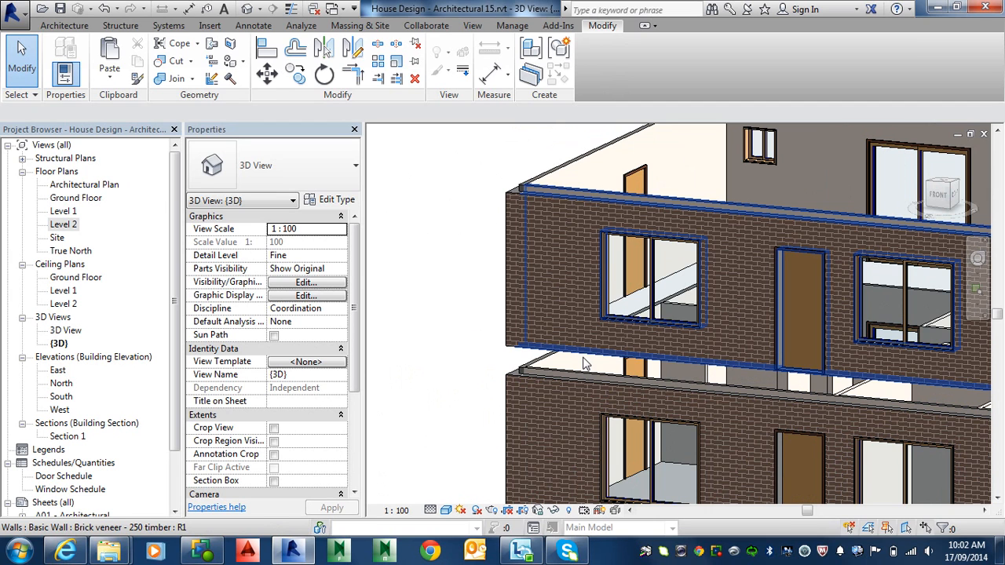
{"action": "left_click", "coordinate": [510, 383]}
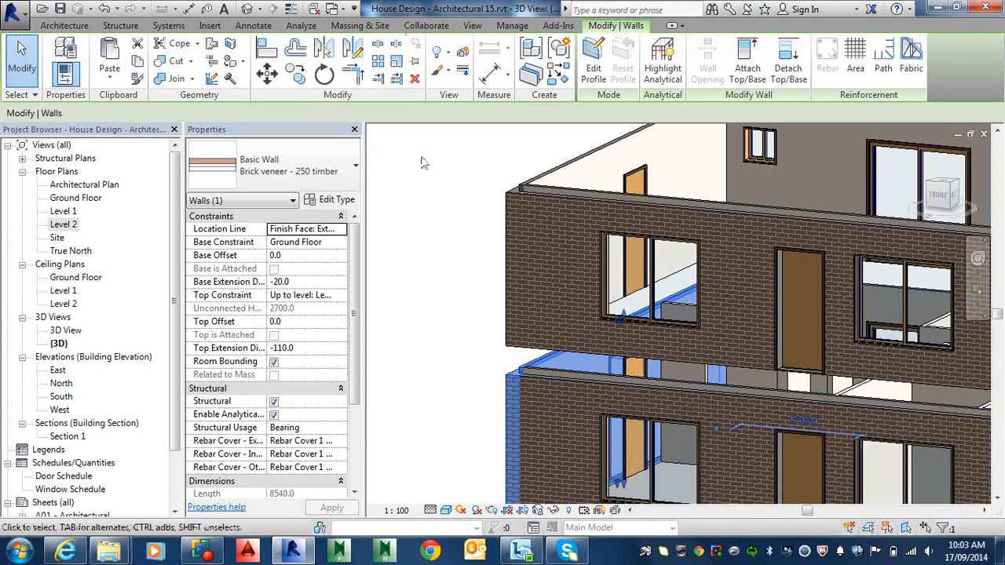
{"action": "key", "text": "Escape"}
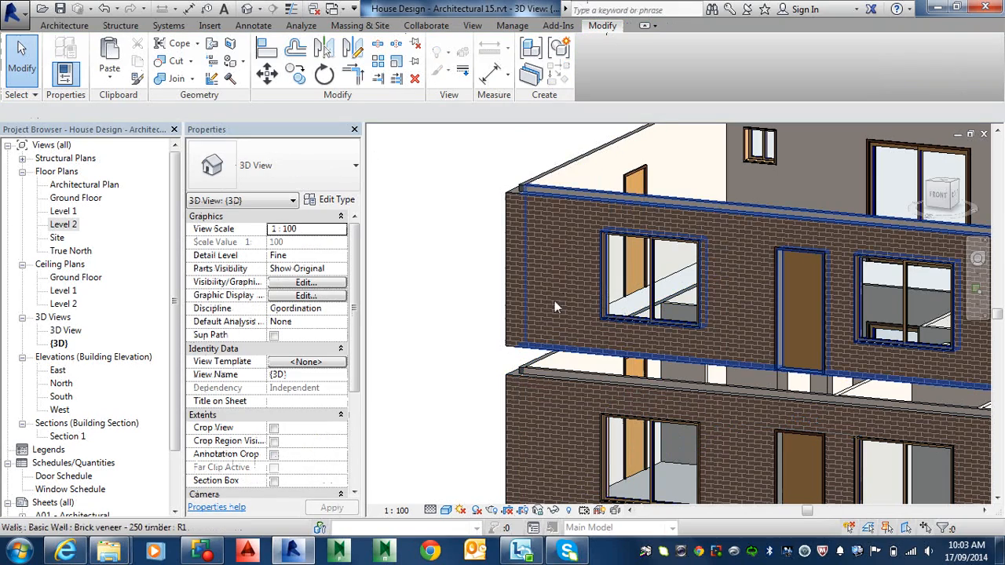
{"action": "middle_click_drag", "start_coordinate": [554, 300], "coordinate": [497, 366], "text": "shift"}
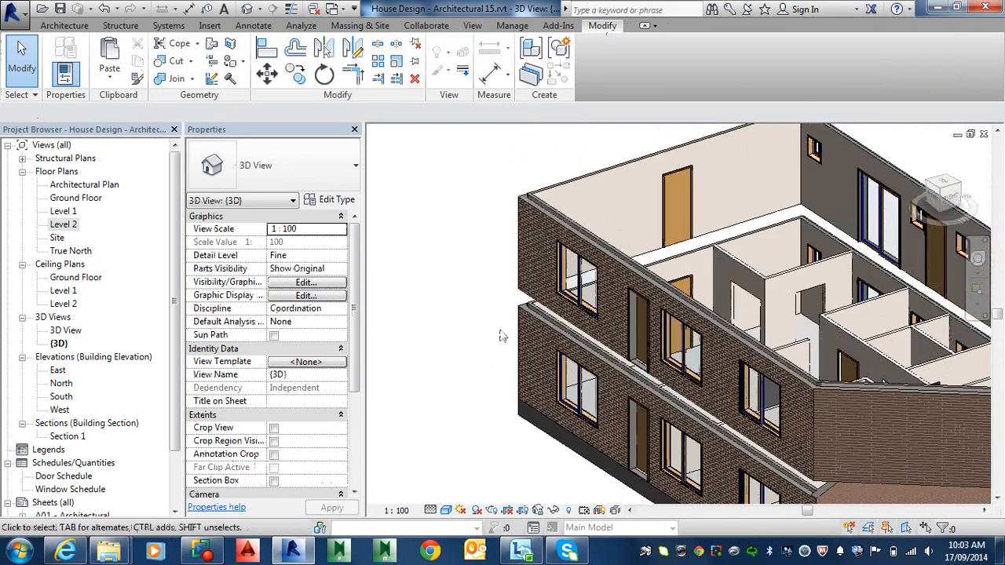